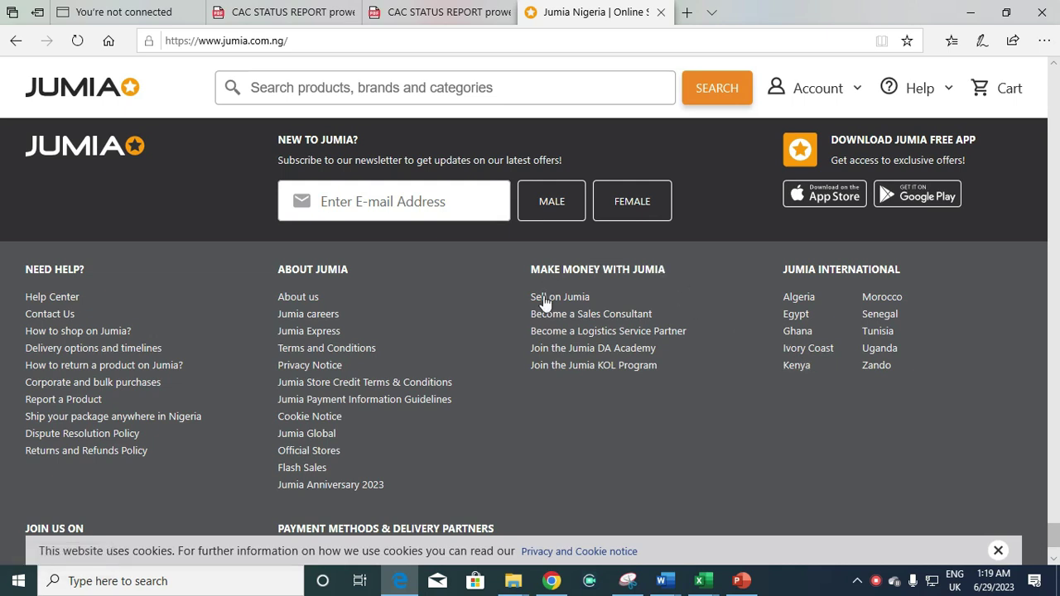
Go from the Sell on Jumia footer link to the vendor page and start seller sign-up
click(554, 301)
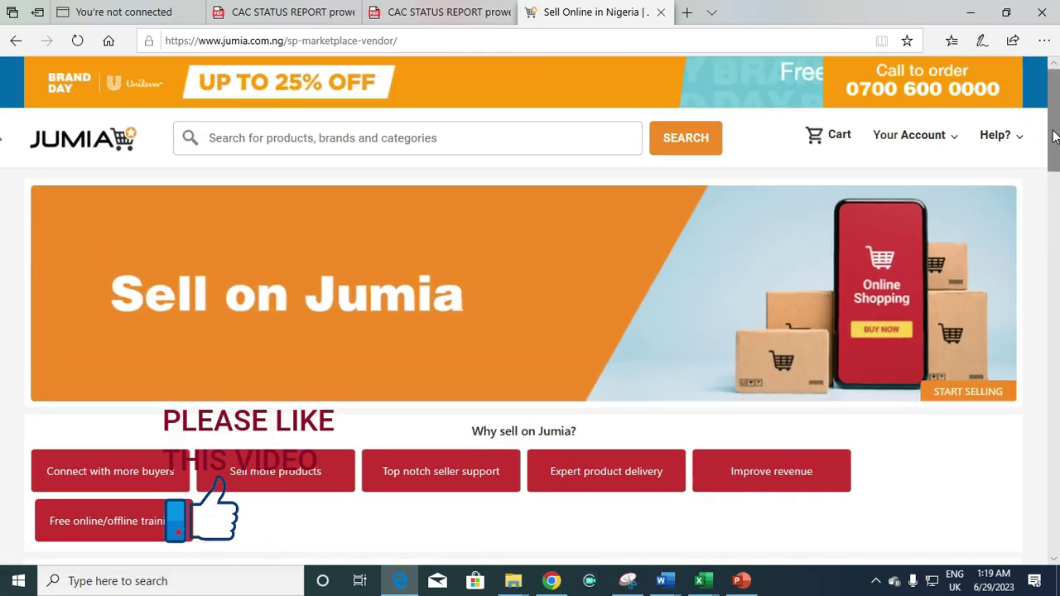
drag(1054, 136, 1050, 267)
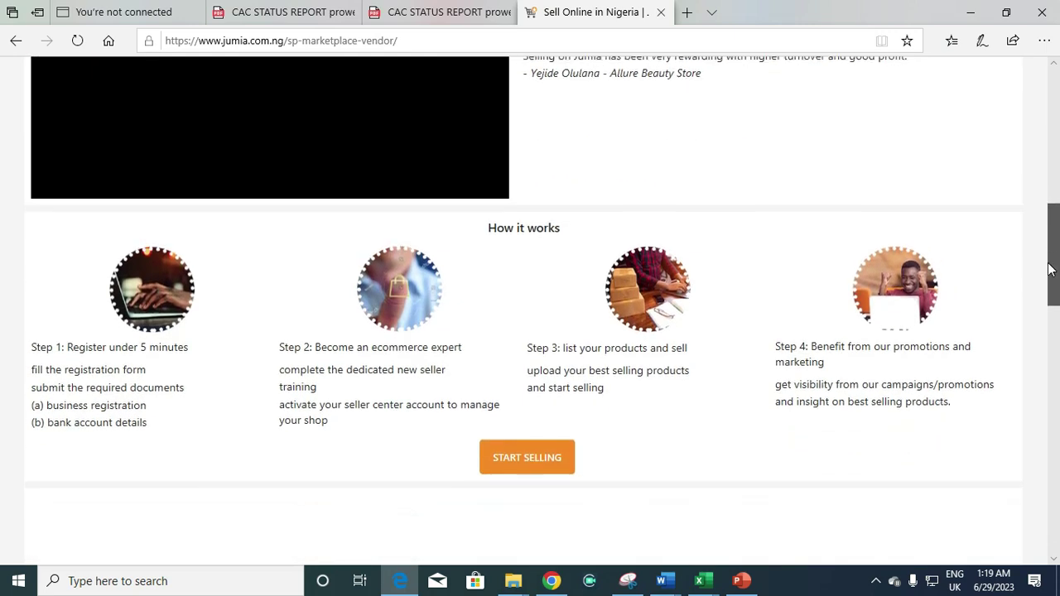
click(545, 453)
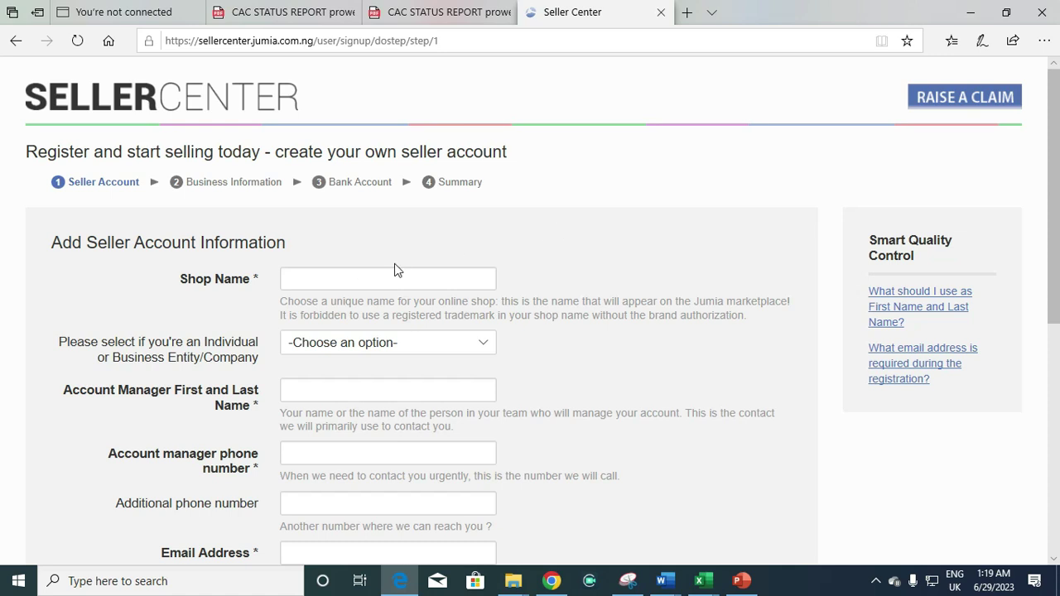
Enter PROWEB DIGITAL as the shop name, correcting the typos
click(371, 279)
click(300, 277)
text(p)
key(BackSpace)
text(PEO)
text(WEV)
key(BackSpace)
text(B )
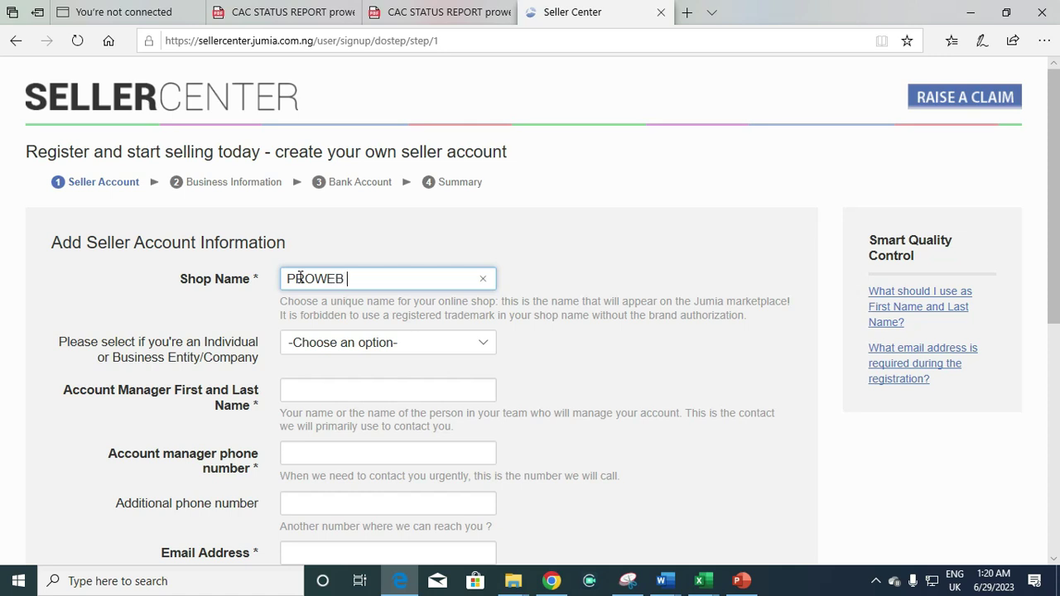
text(DIGITAL)
click(300, 278)
key(BackSpace)
text(R)
key(End)
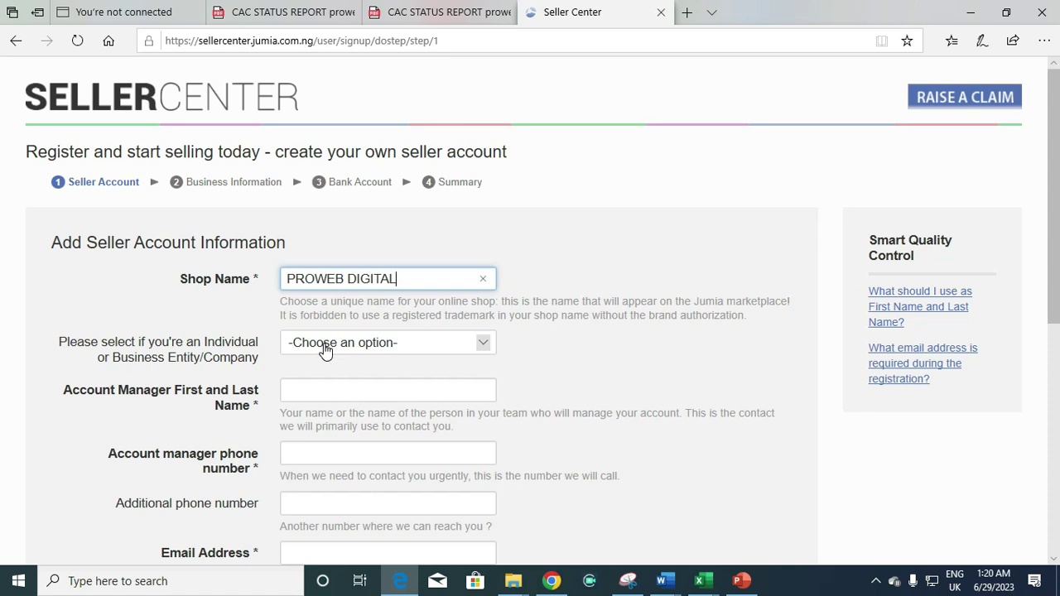
Set the Individual/Business seller type to Registered Business Name
click(373, 346)
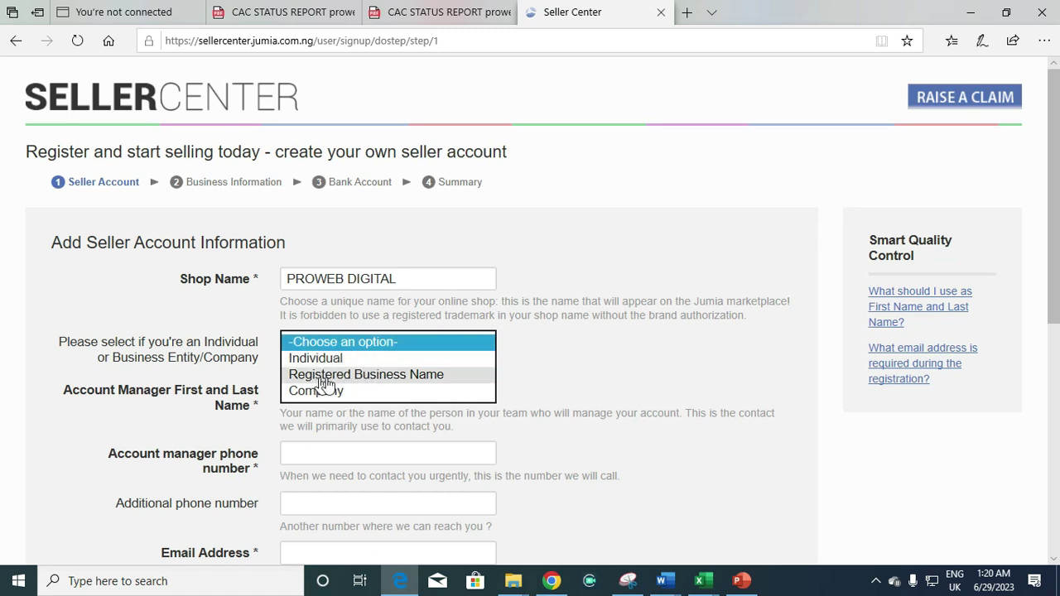
click(348, 375)
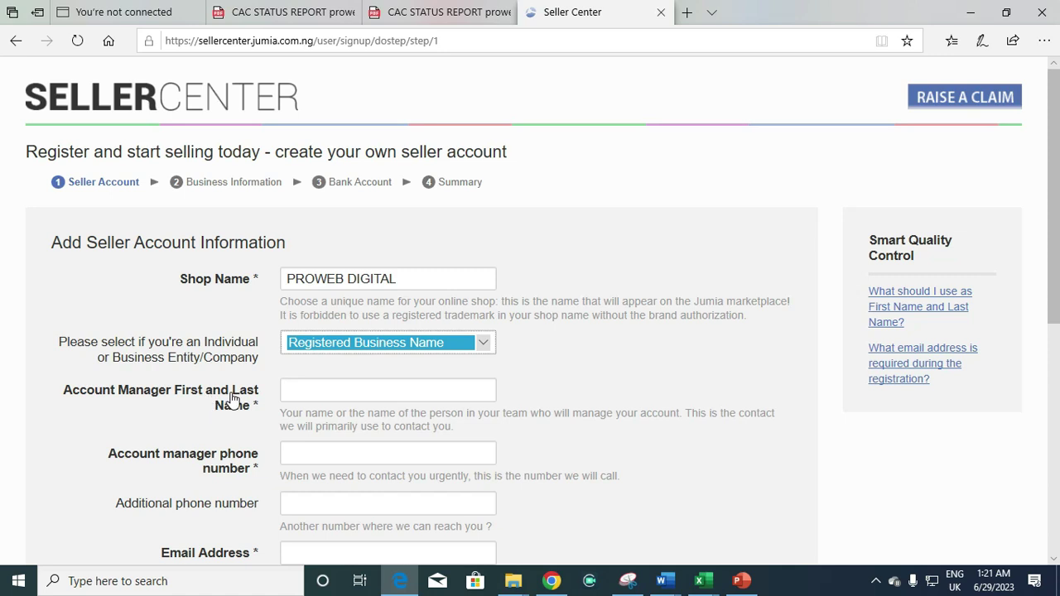
click(304, 390)
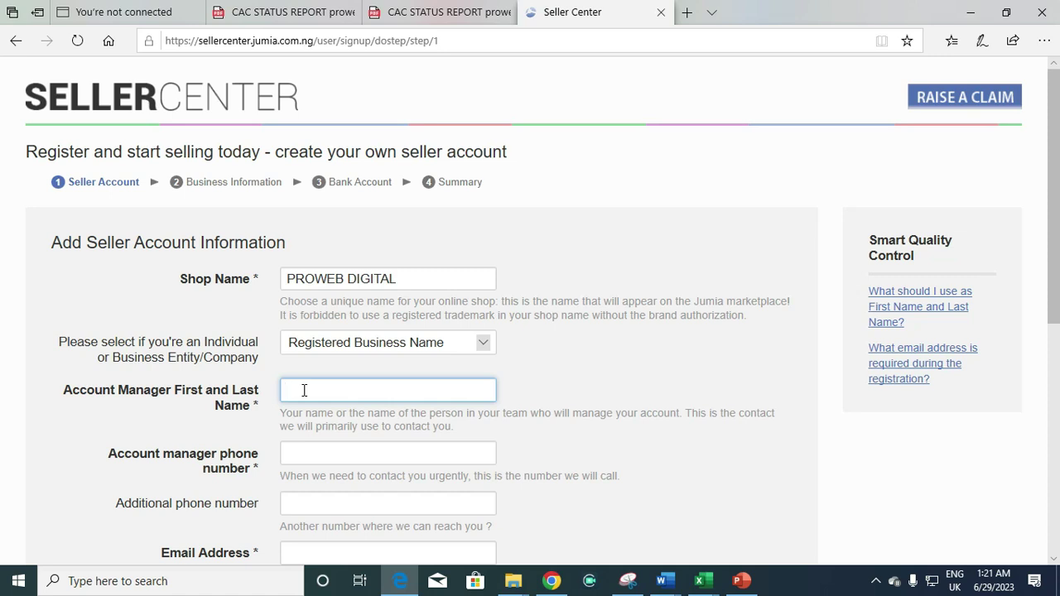
Fill in the account manager's full name and phone number
click(304, 456)
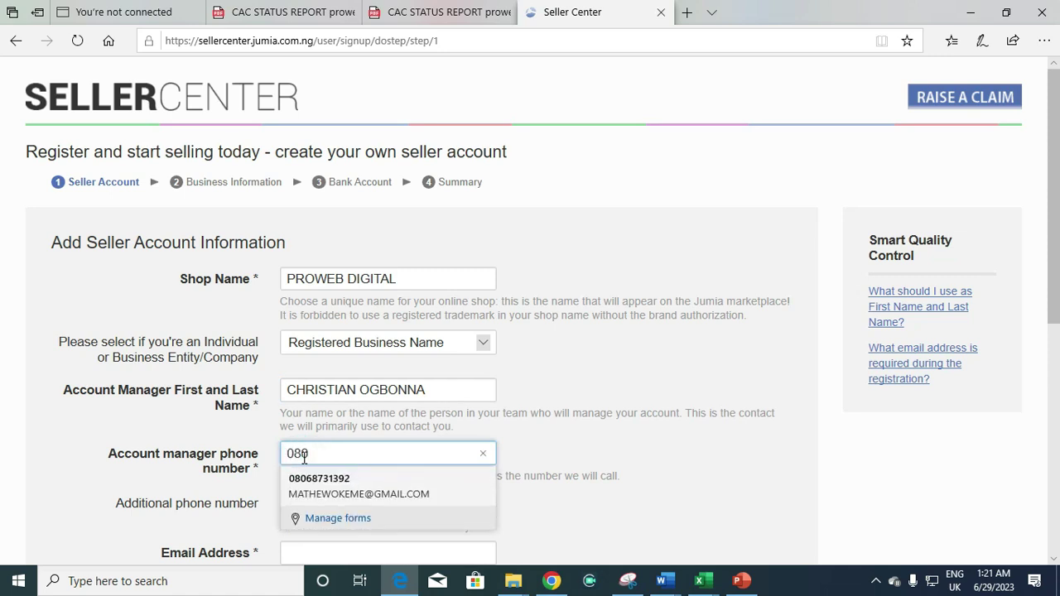
click(316, 480)
text(9)
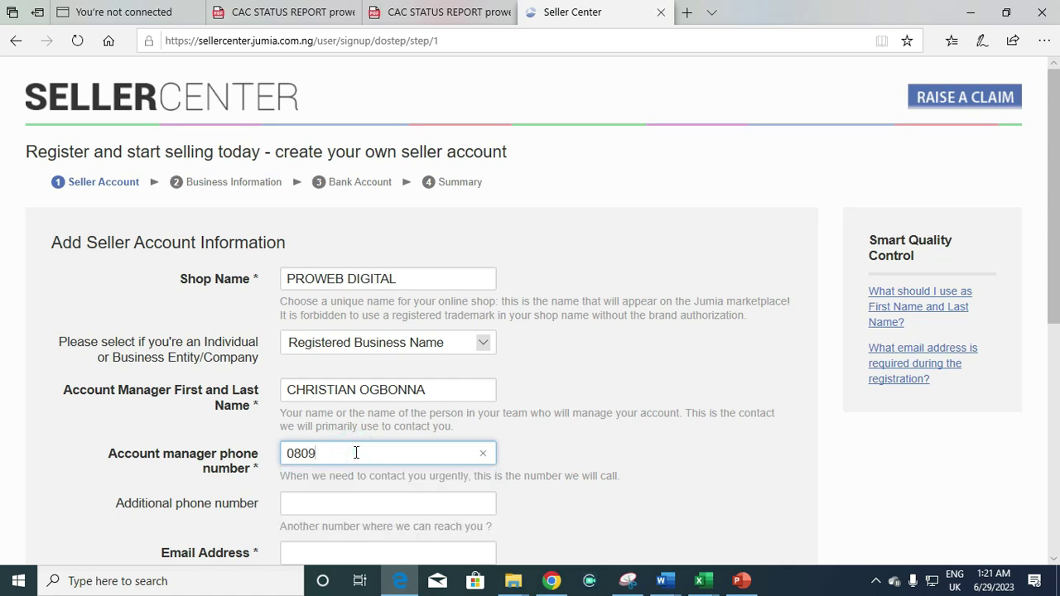
key(BackSpace)
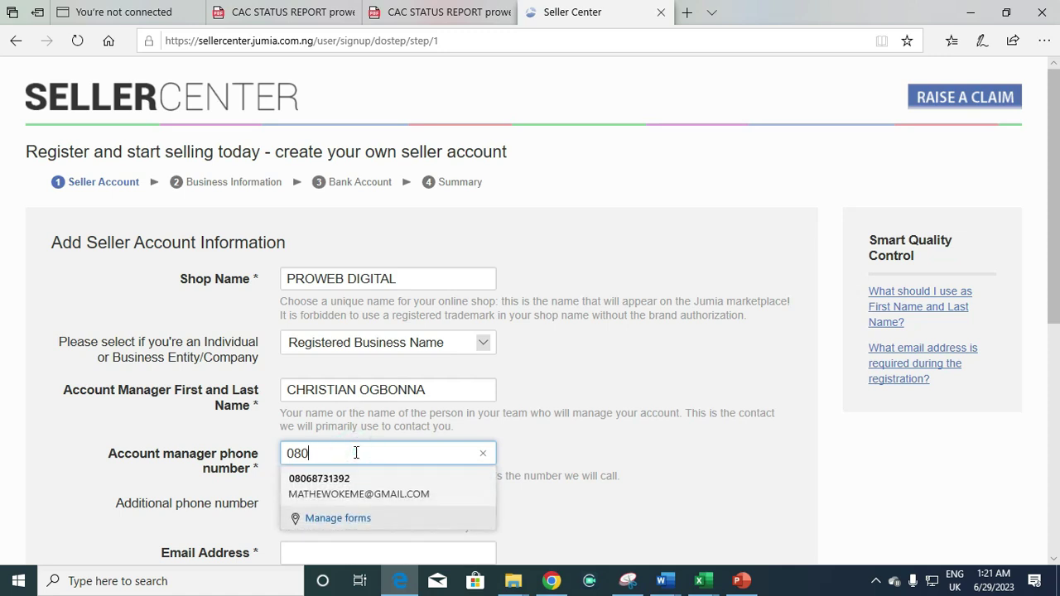
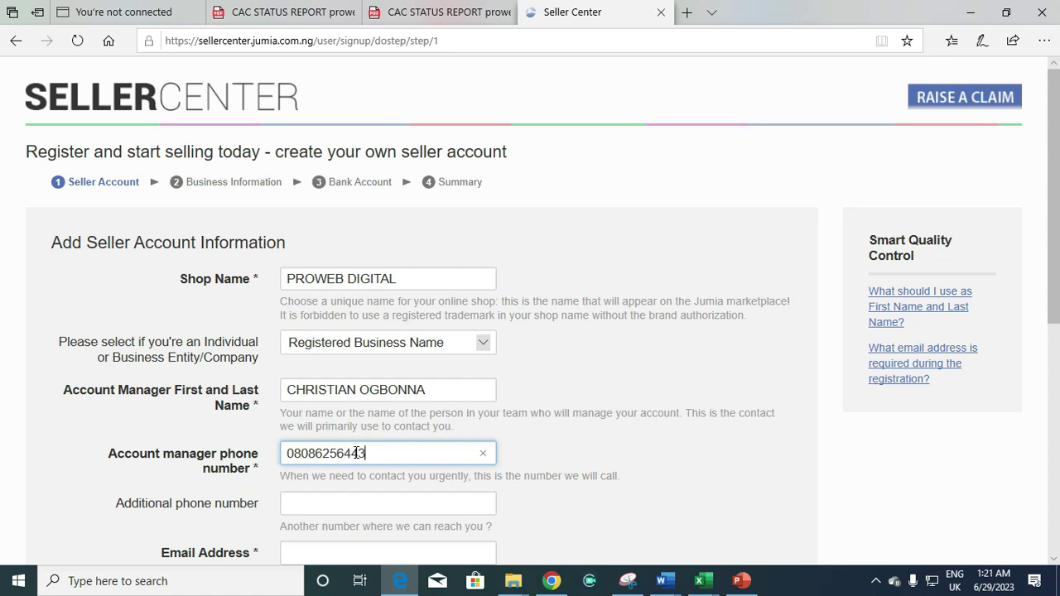
click(380, 494)
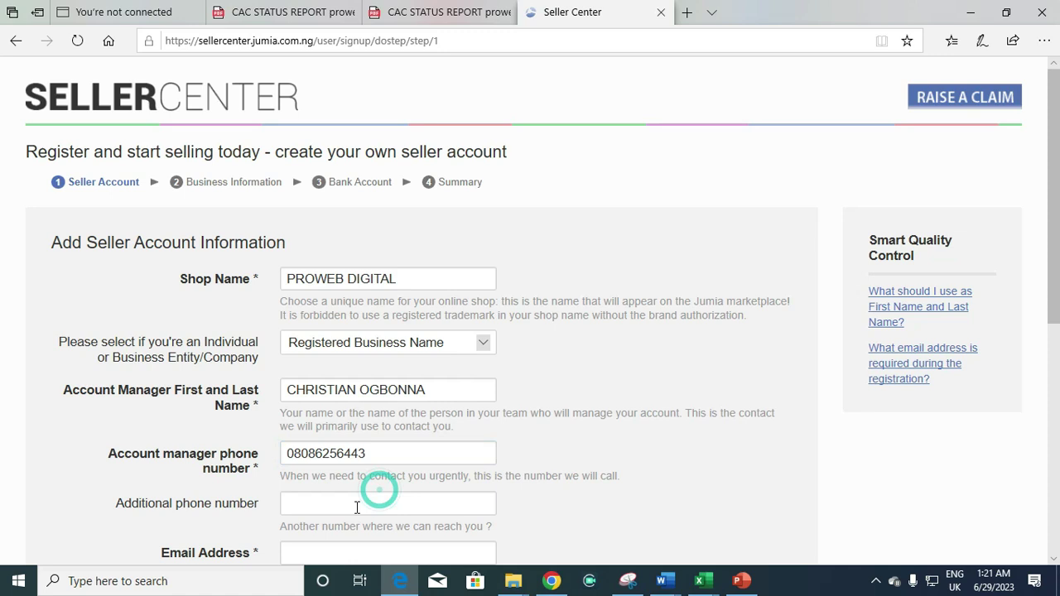
Type the account manager's e-mail address
click(334, 507)
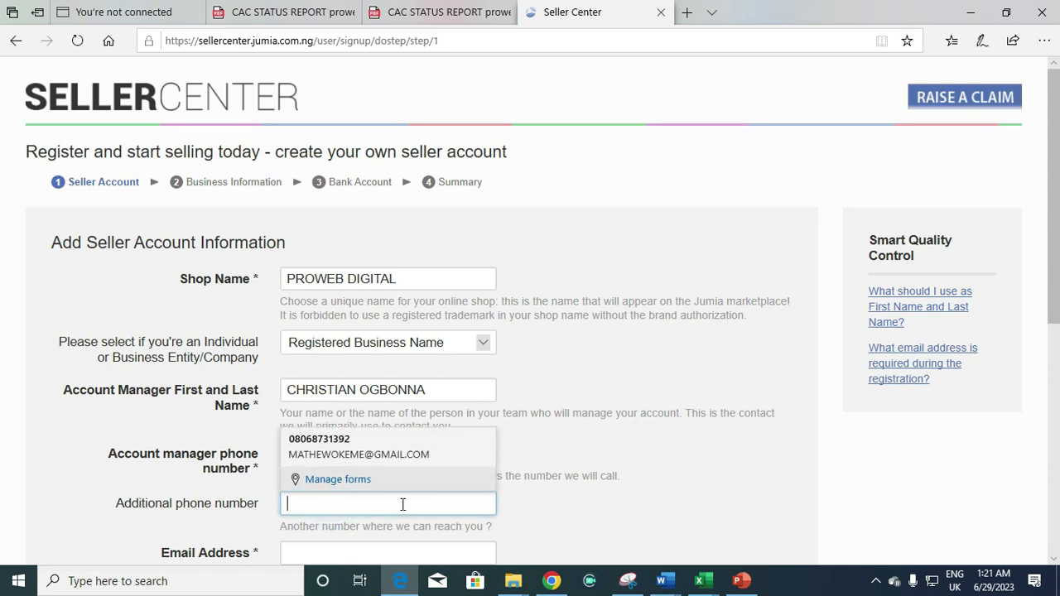
drag(1052, 263, 1057, 337)
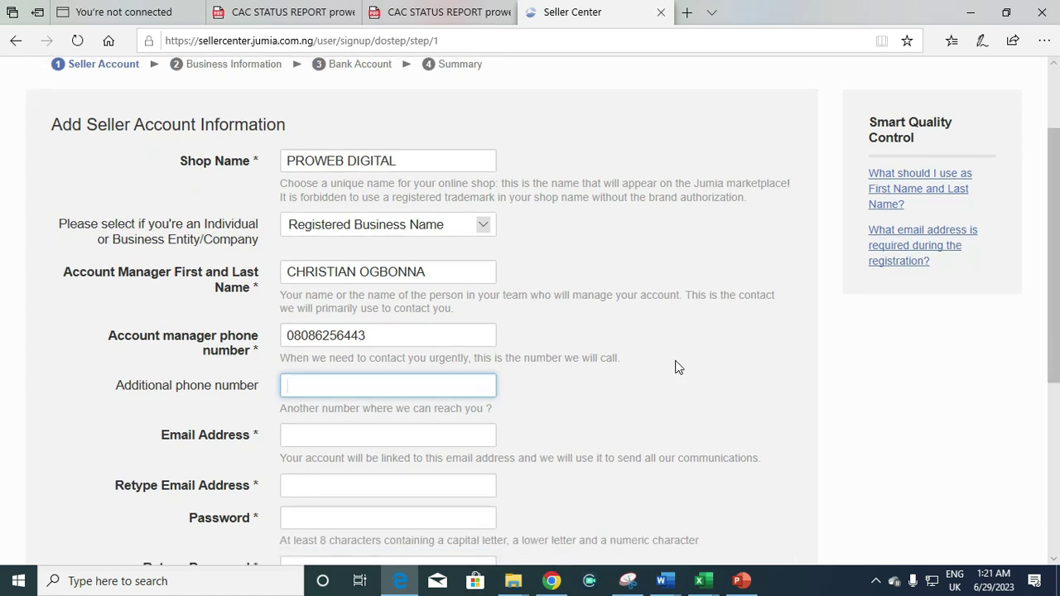
click(350, 435)
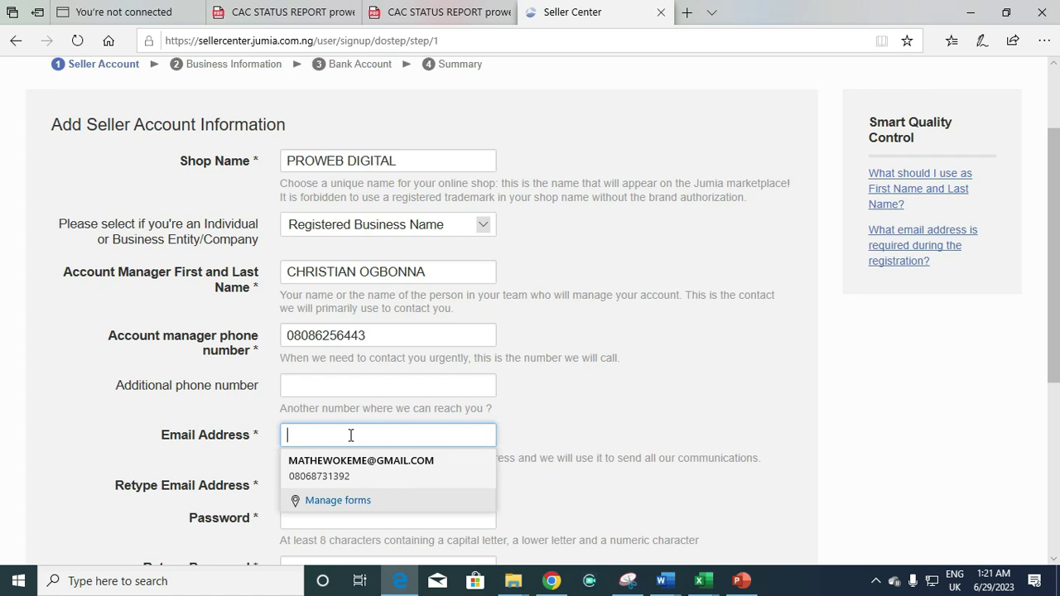
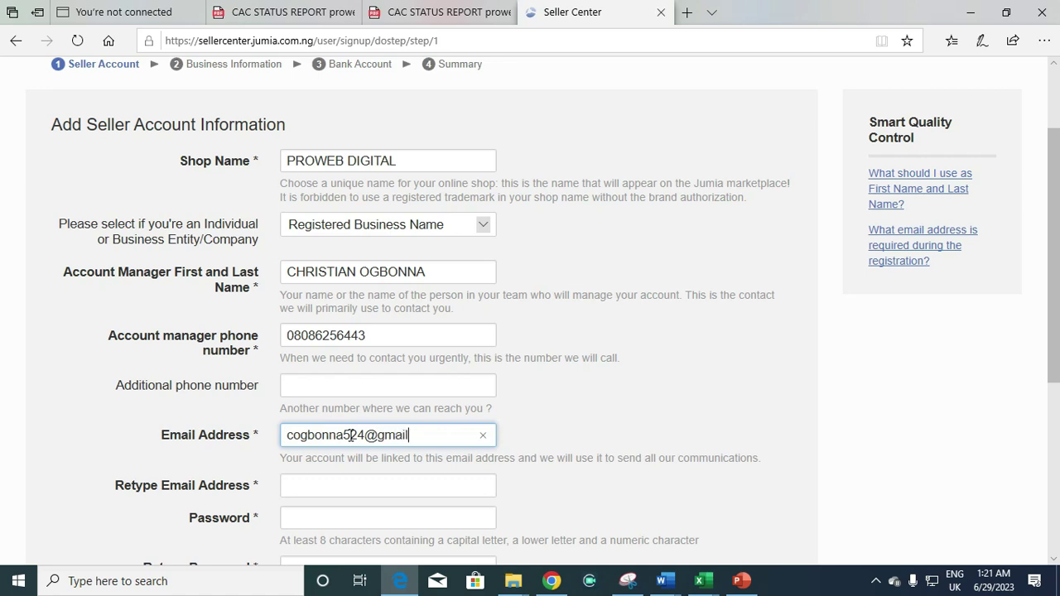
Copy the e-mail address into the Retype Email field
triple_click(338, 432)
key(ctrl+c)
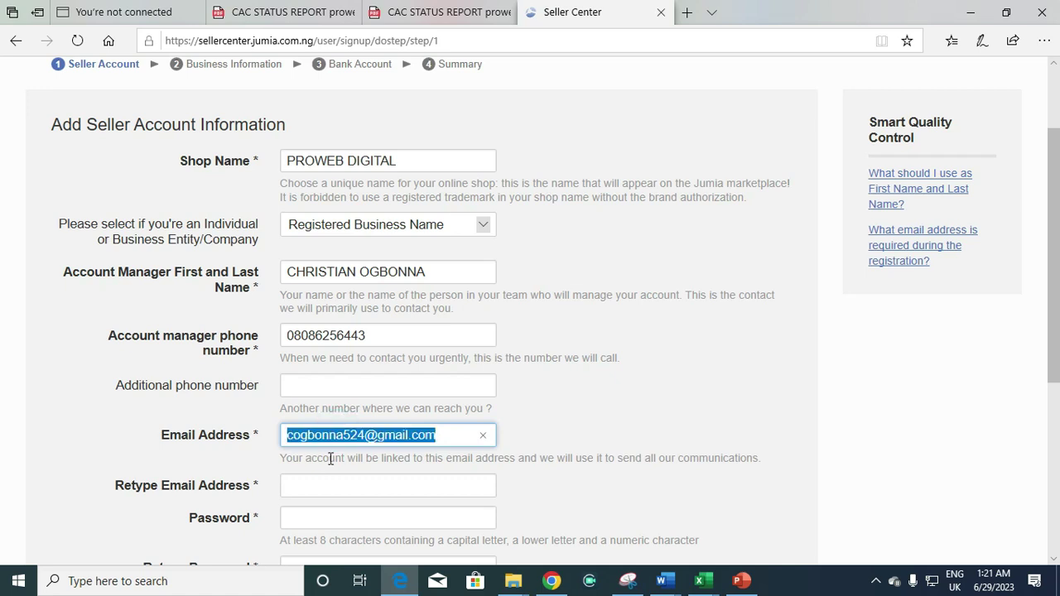
click(326, 489)
key(ctrl+v)
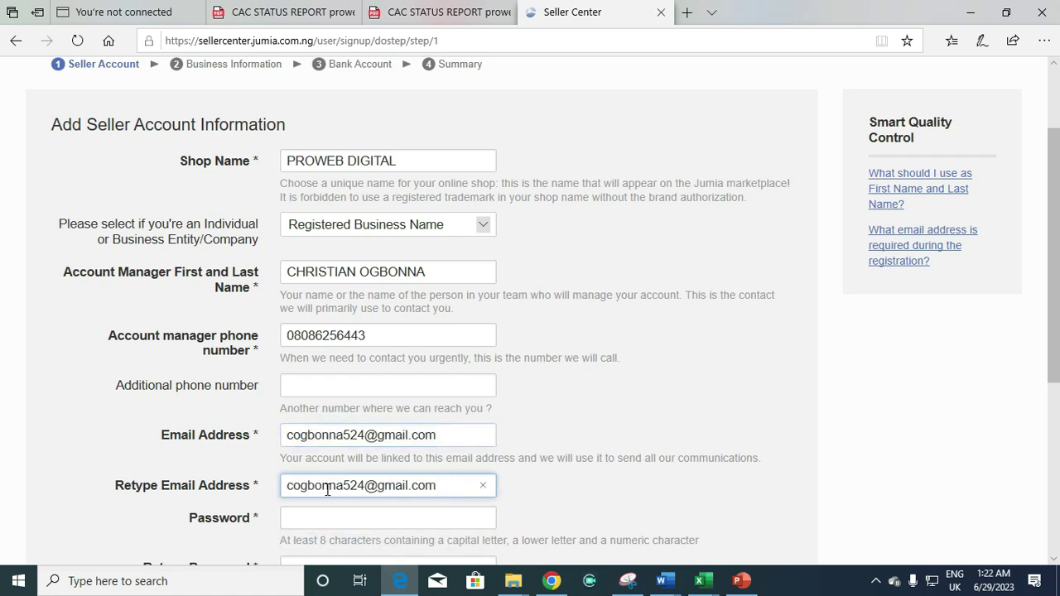
Set and confirm the account password, accept the E-Contract, and continue to step 2
click(305, 520)
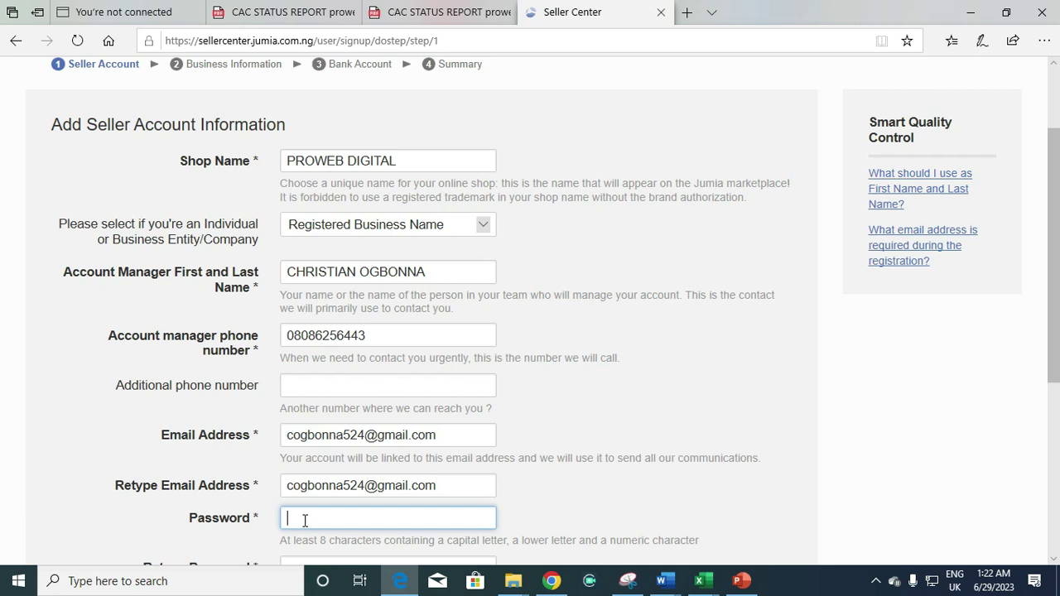
text(•••••••••••)
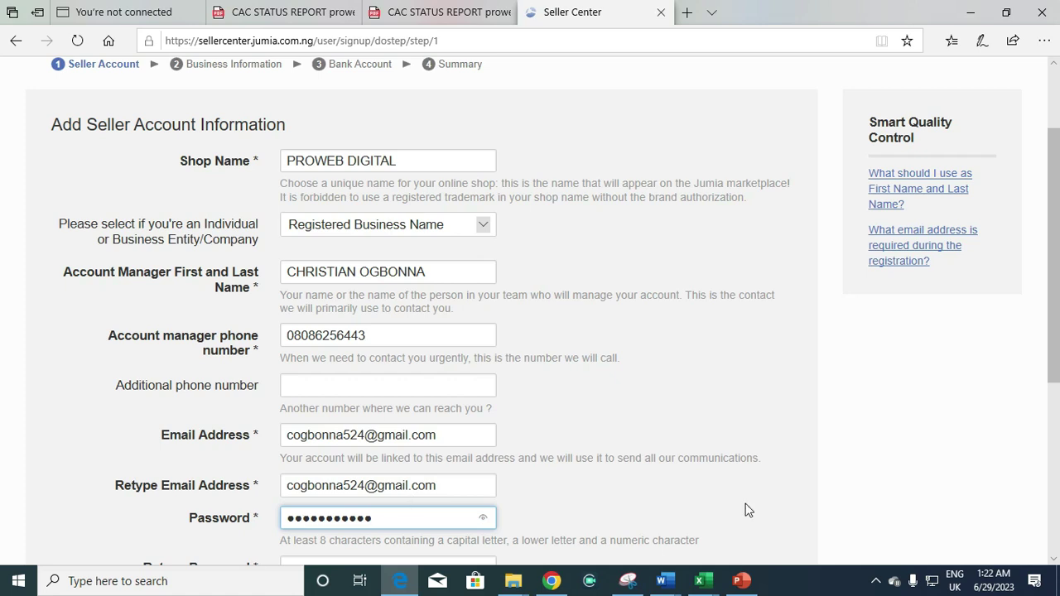
drag(1053, 318, 1053, 387)
click(375, 432)
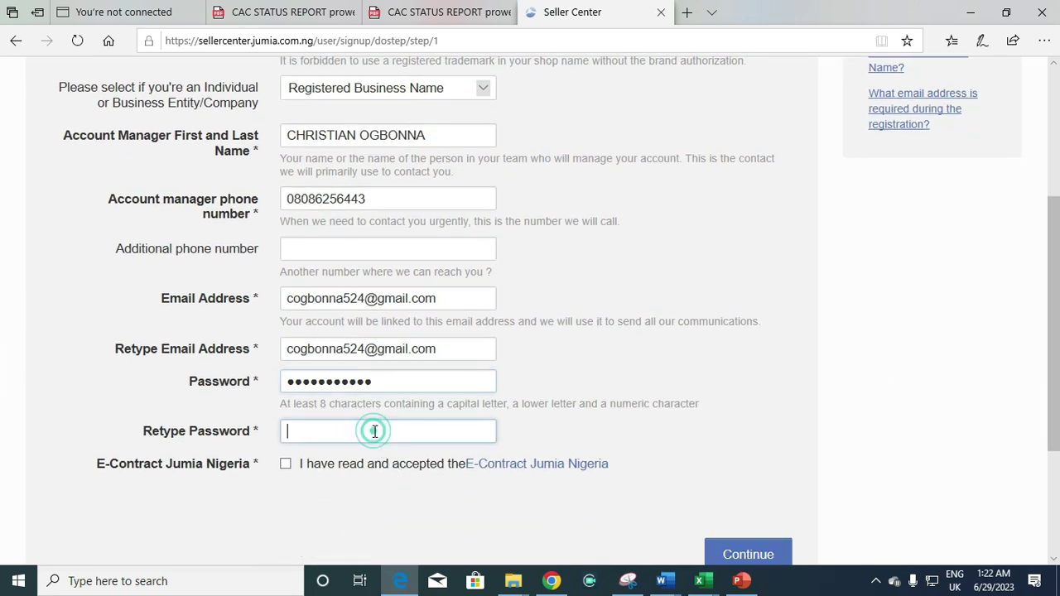
text(••••)
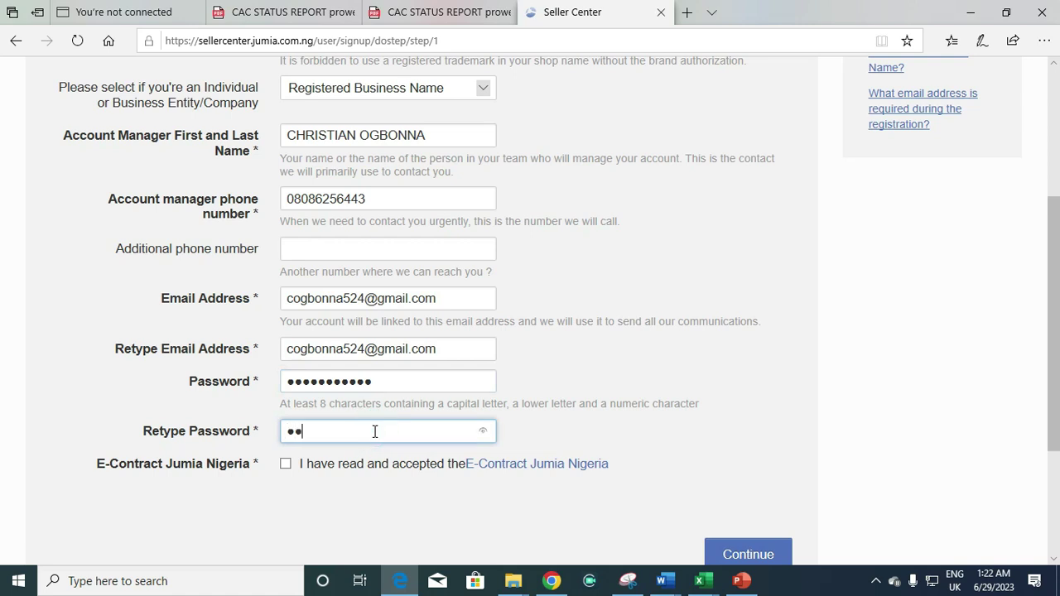
text(•••••••)
click(286, 465)
click(732, 554)
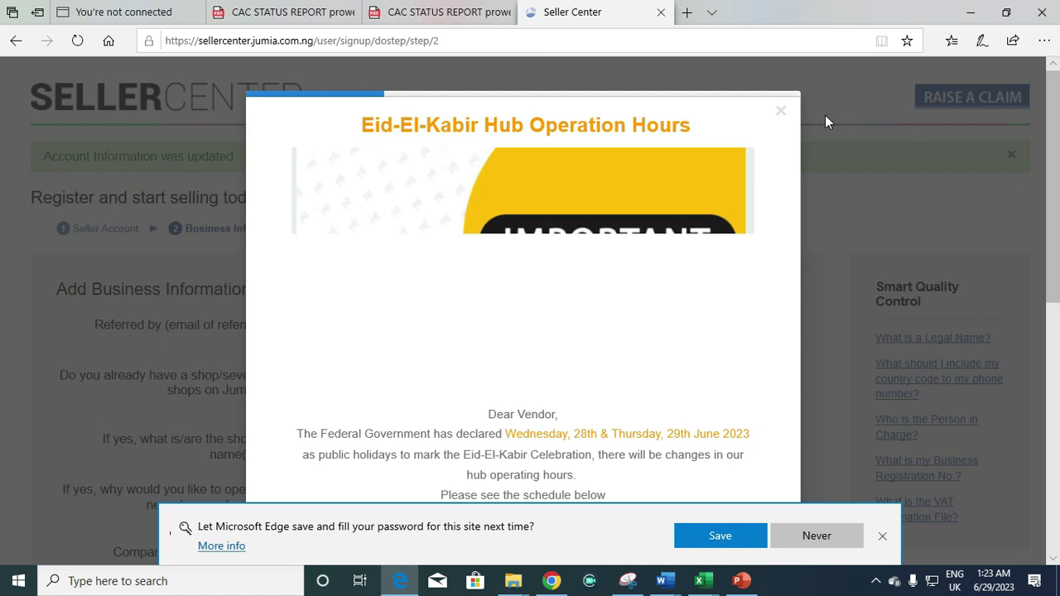
Close the Eid-El-Kabir notice and fill Referred by with the saved referrer e-mail
click(779, 111)
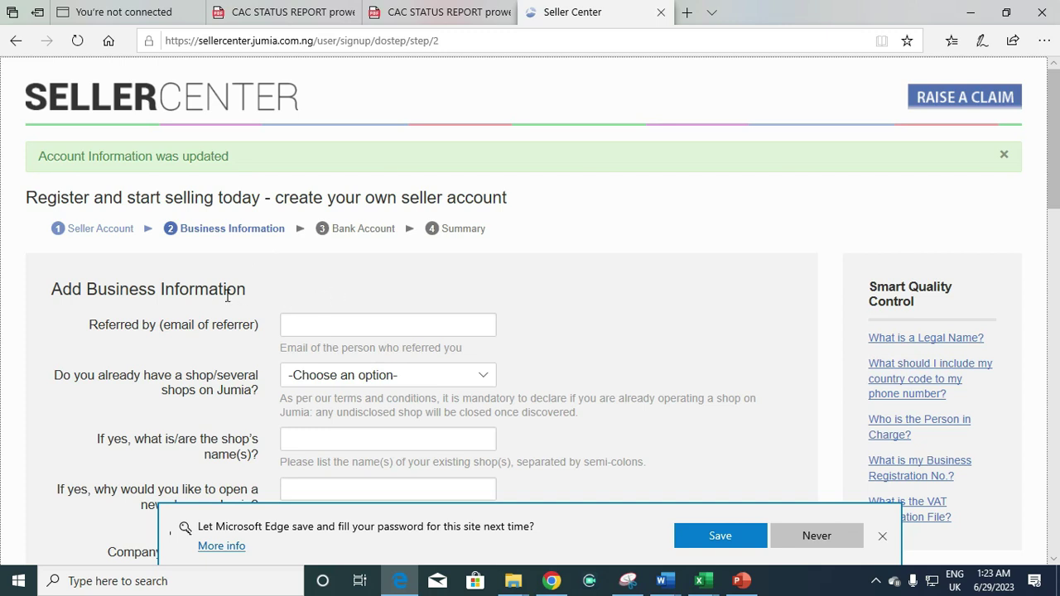
click(311, 320)
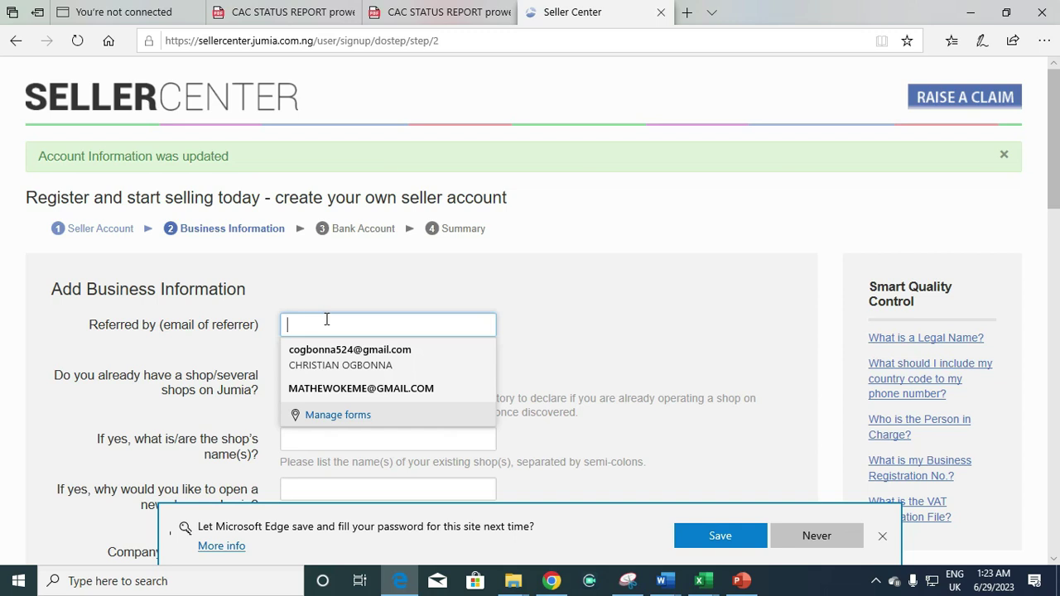
click(316, 320)
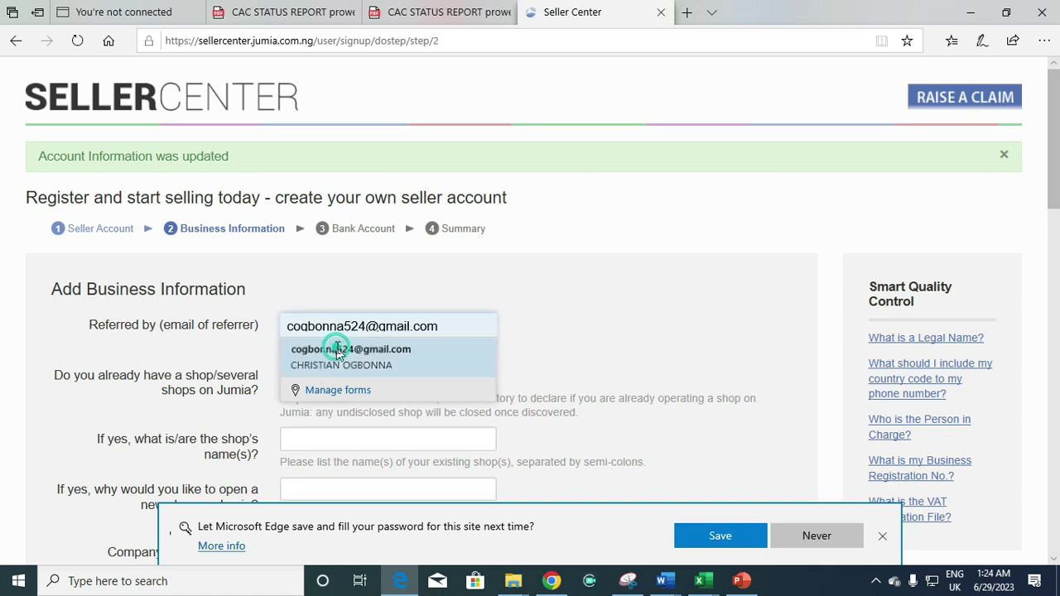
click(335, 348)
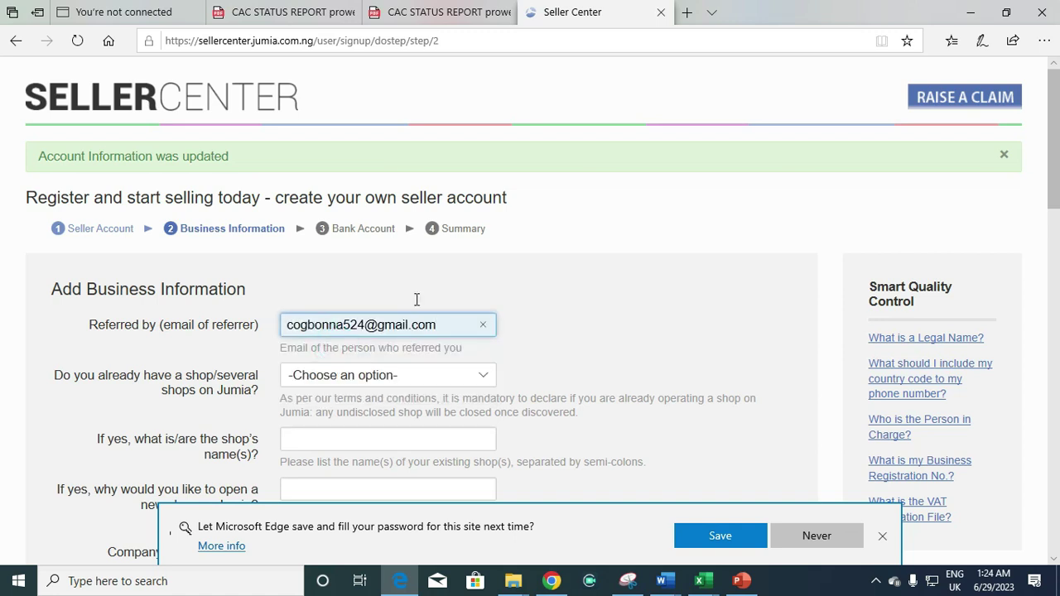
drag(1052, 202, 1052, 232)
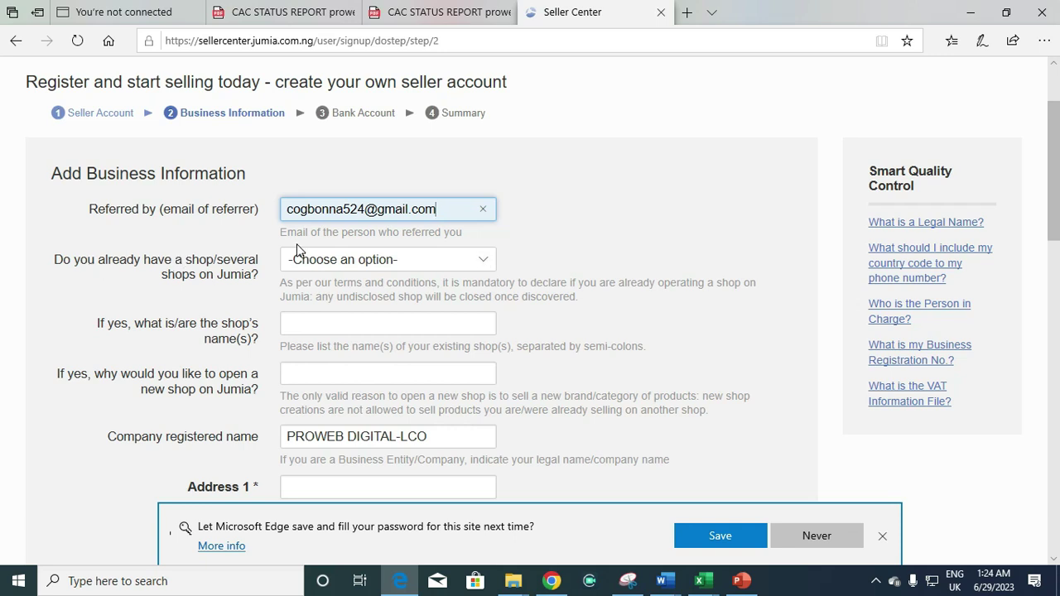
click(484, 264)
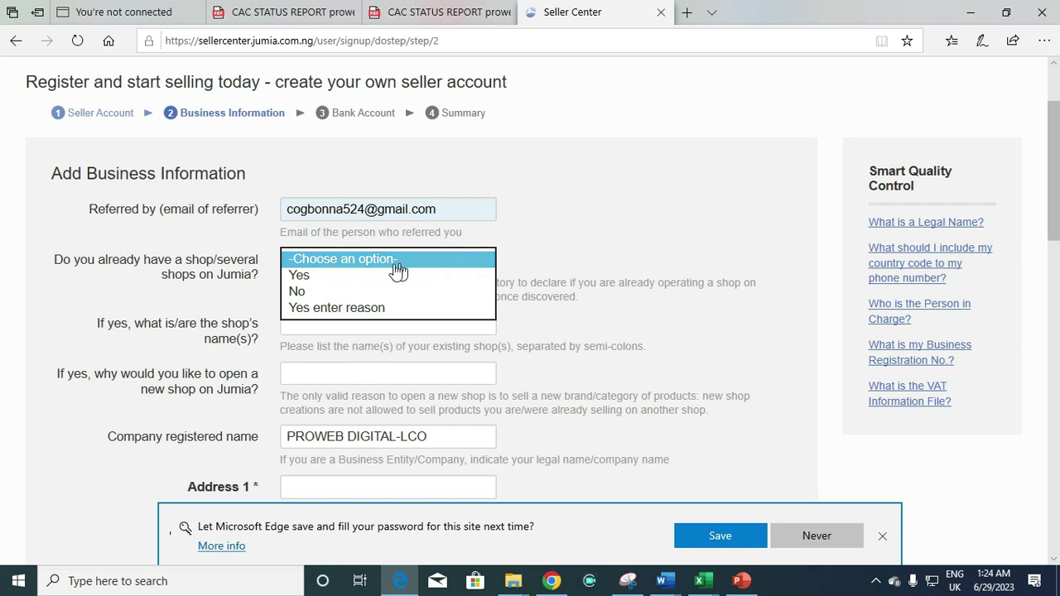
click(332, 295)
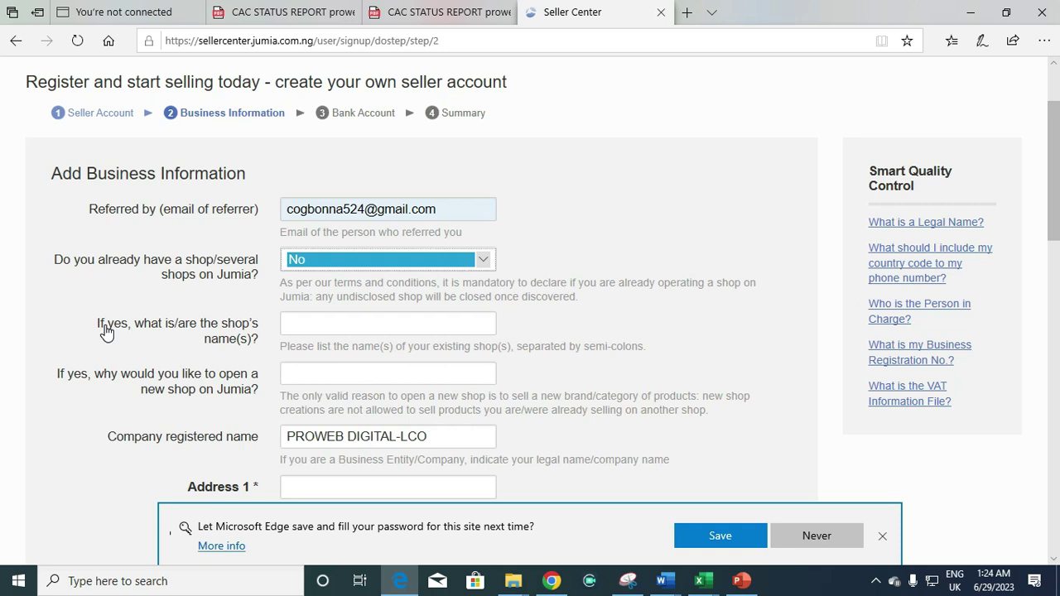
click(296, 316)
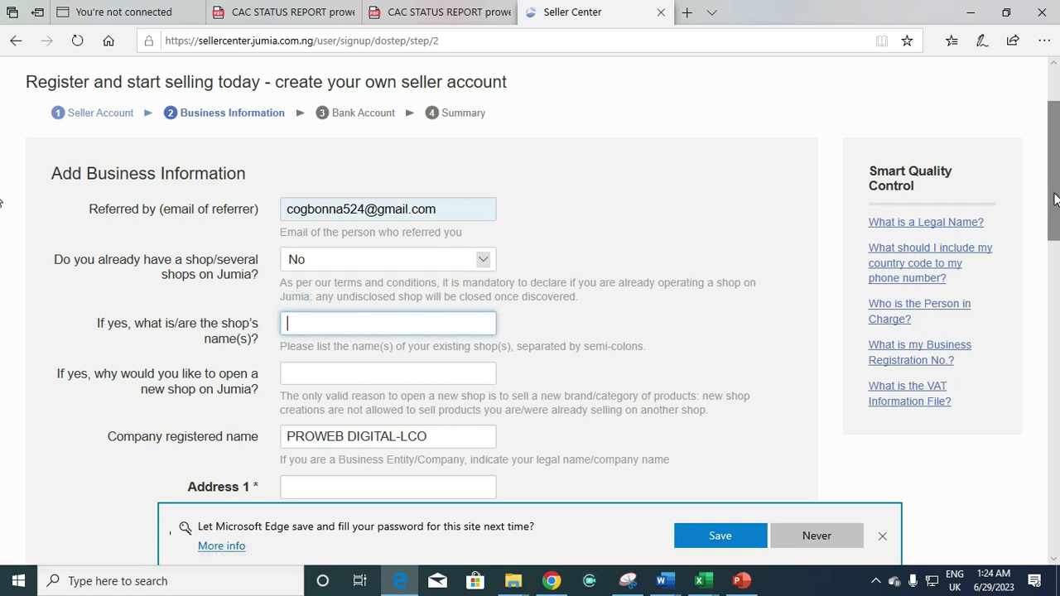
scroll(1055, 199, down, 3)
scroll(1055, 232, down, 3)
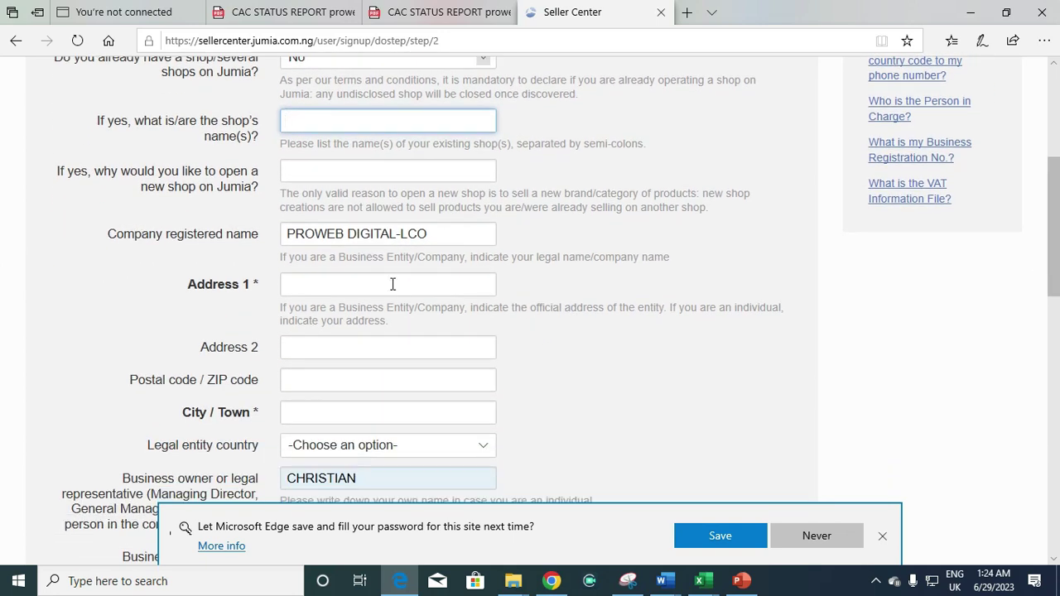
Enter the business street address in Address 1, fixing typos
click(343, 294)
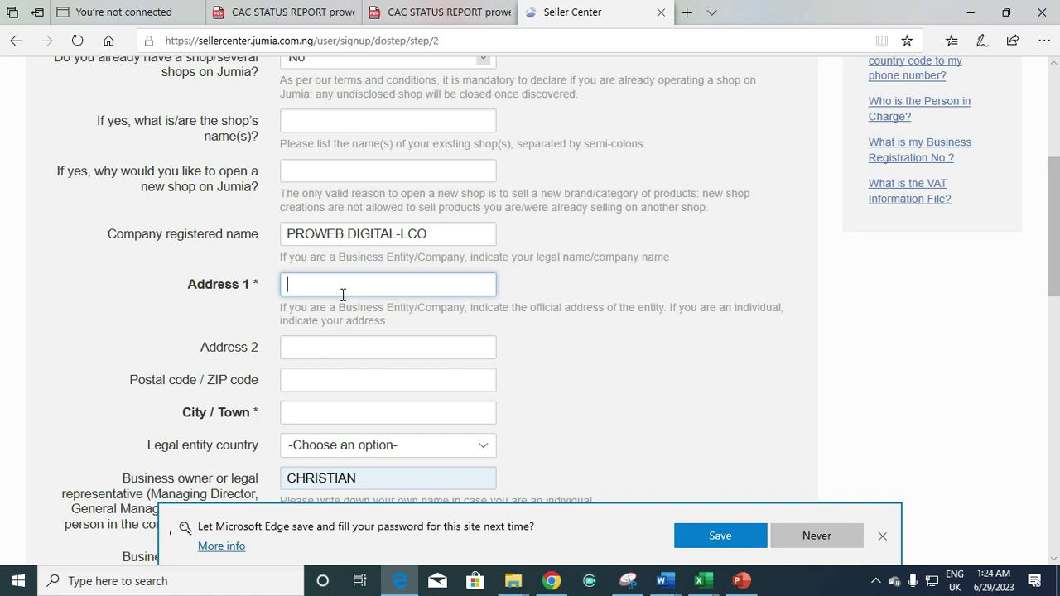
click(346, 286)
text(no)
key(BackSpace)
key(BackSpace)
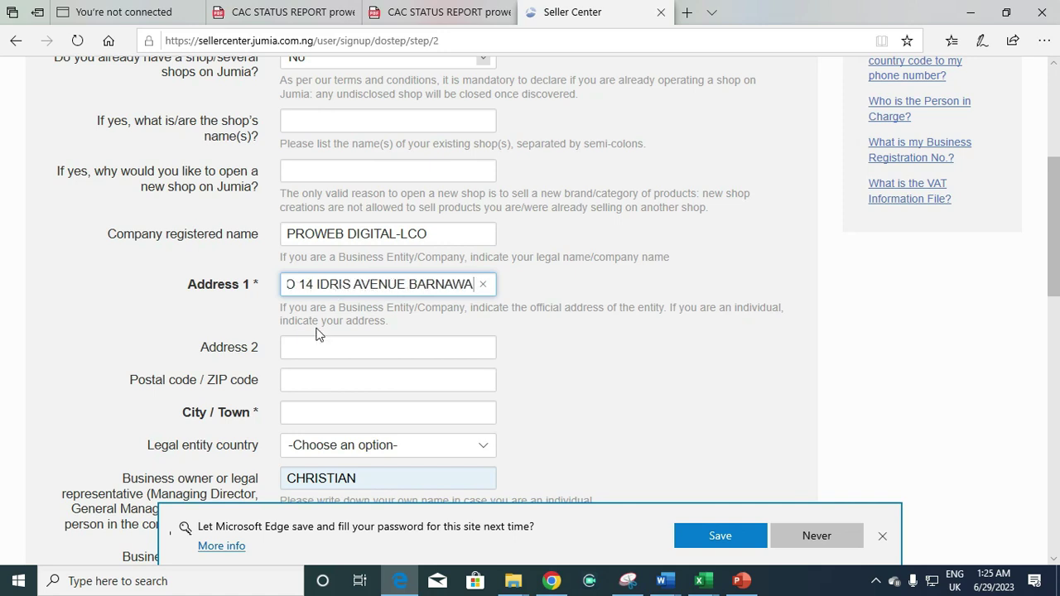
Fill in the postal code and city, and set Legal entity country to Nigeria
click(303, 374)
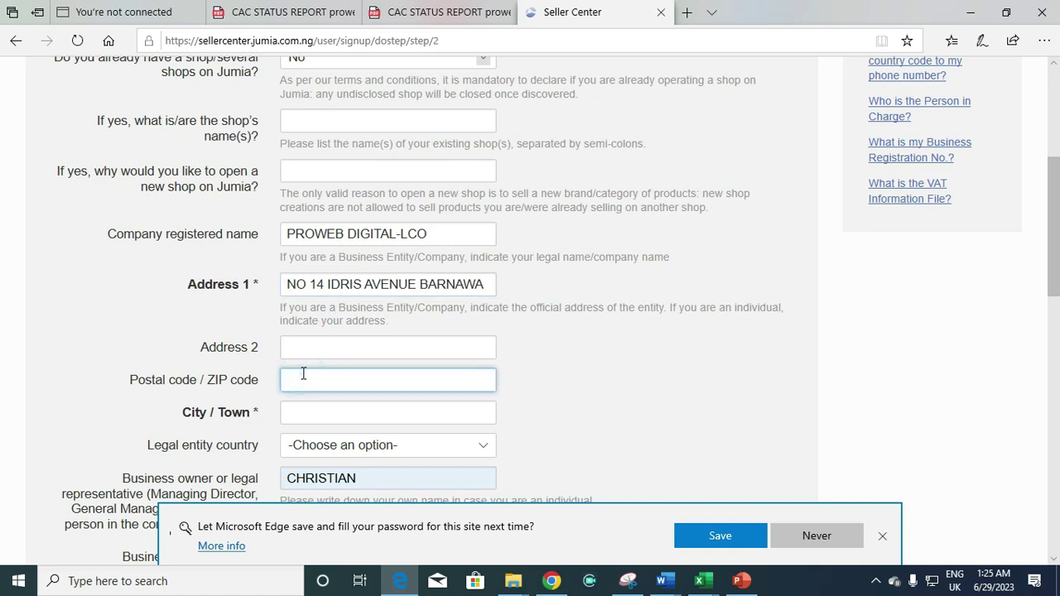
text(800214)
click(302, 410)
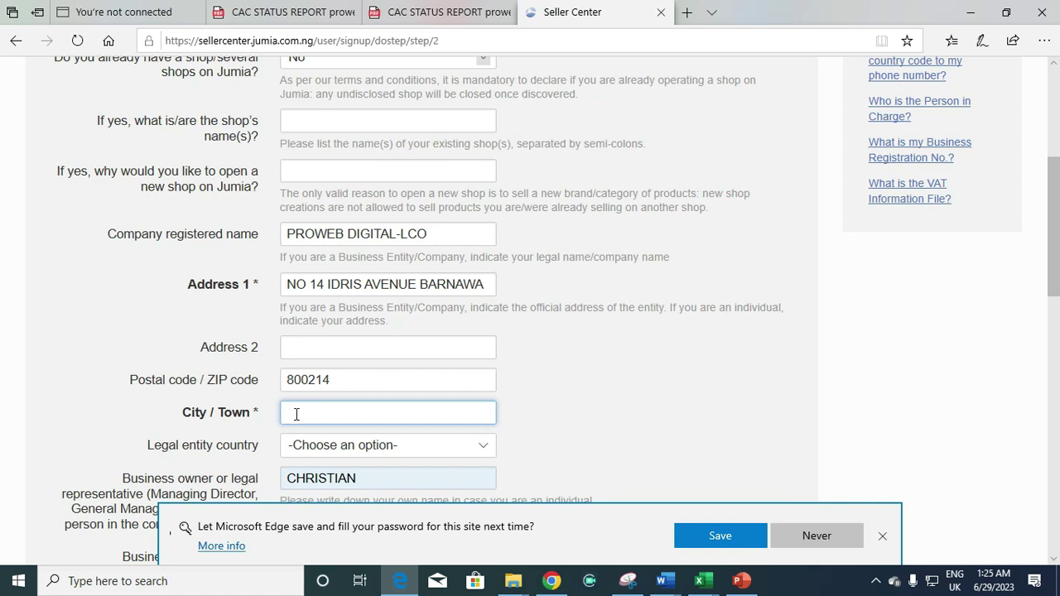
text(KADUNA)
click(331, 445)
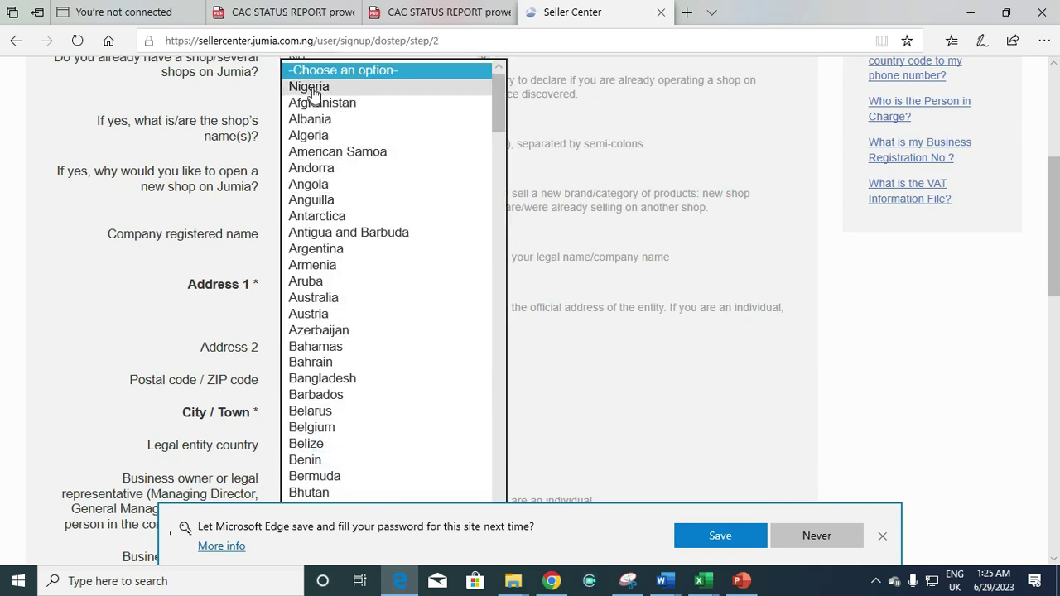
click(313, 88)
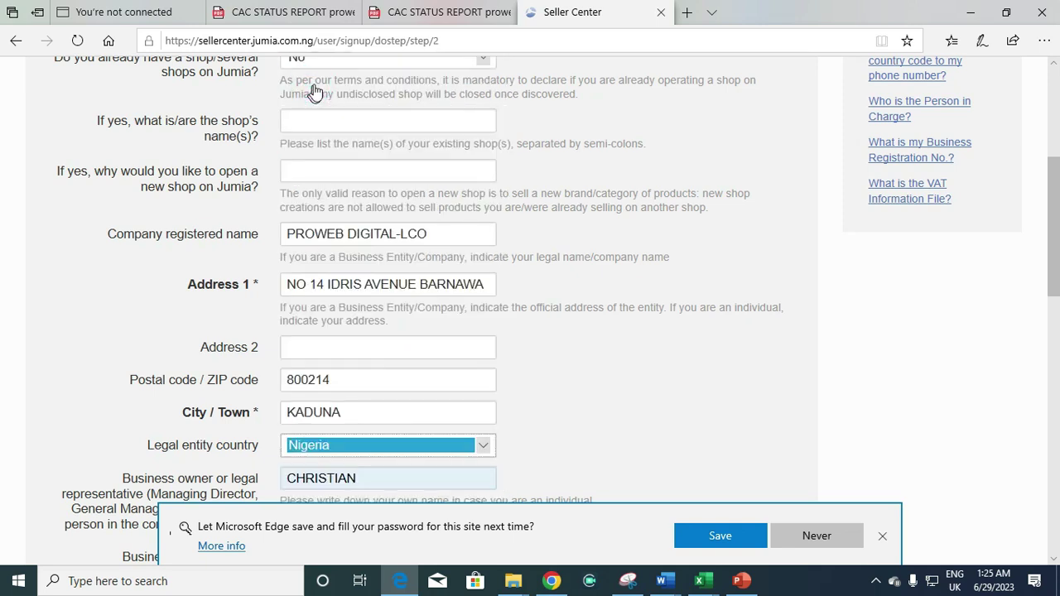
drag(1054, 284, 1056, 344)
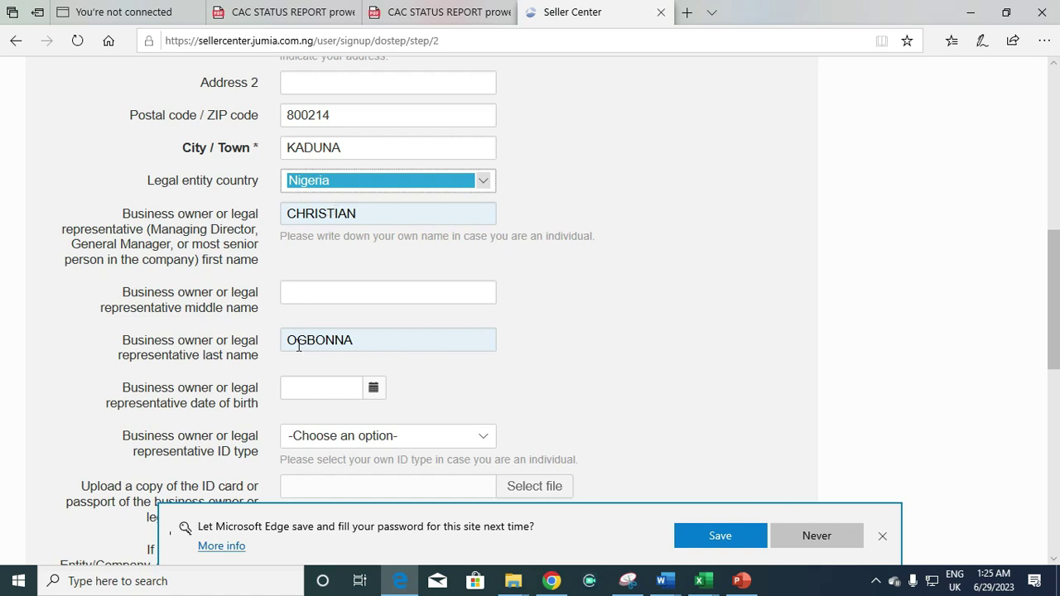
Add the business owner's middle name
click(309, 284)
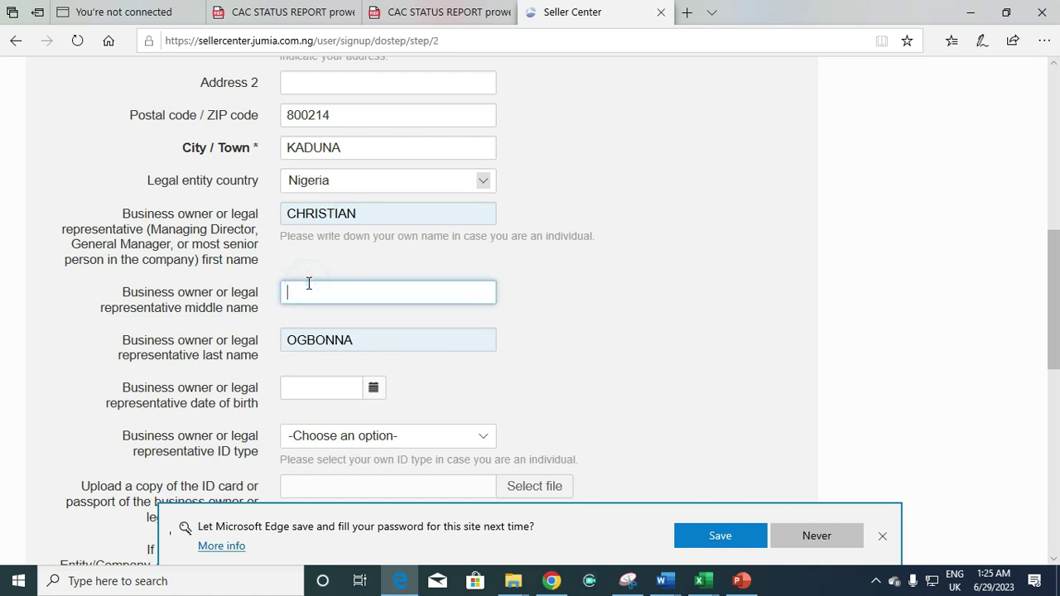
text(CHIMEZIE)
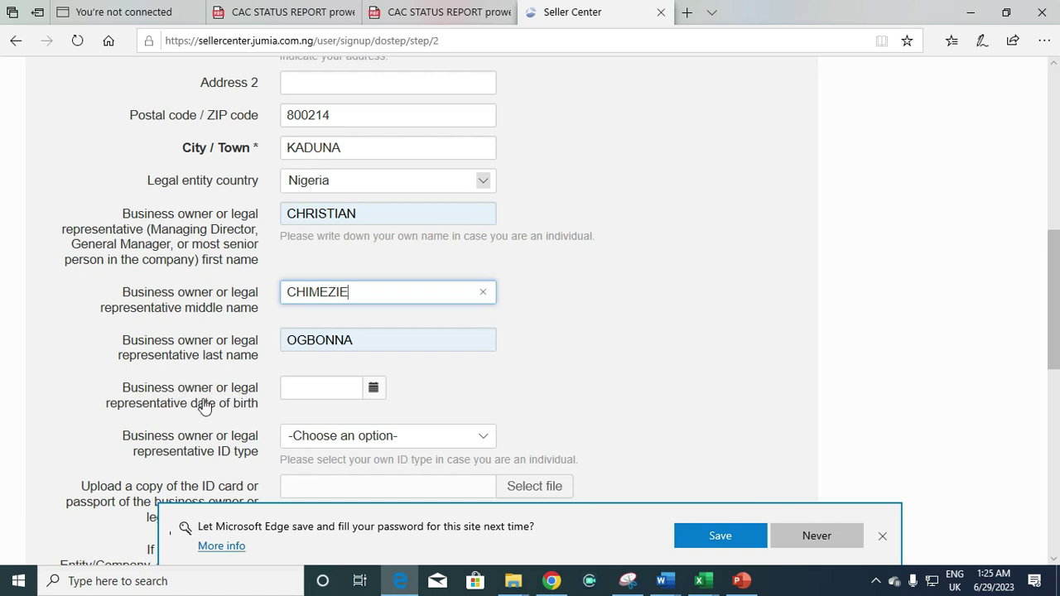
click(299, 386)
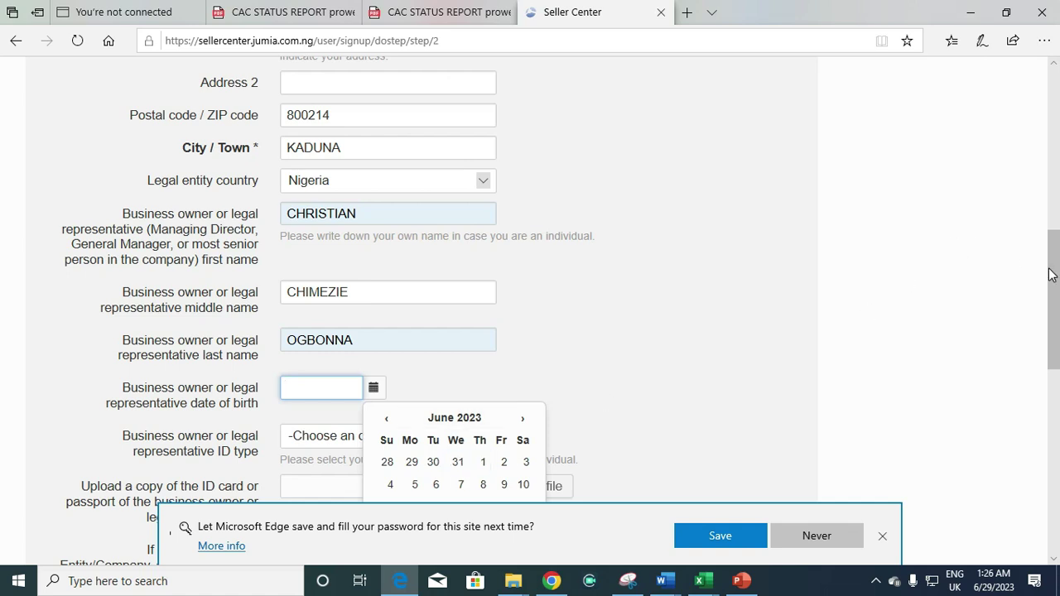
drag(1052, 282, 1052, 309)
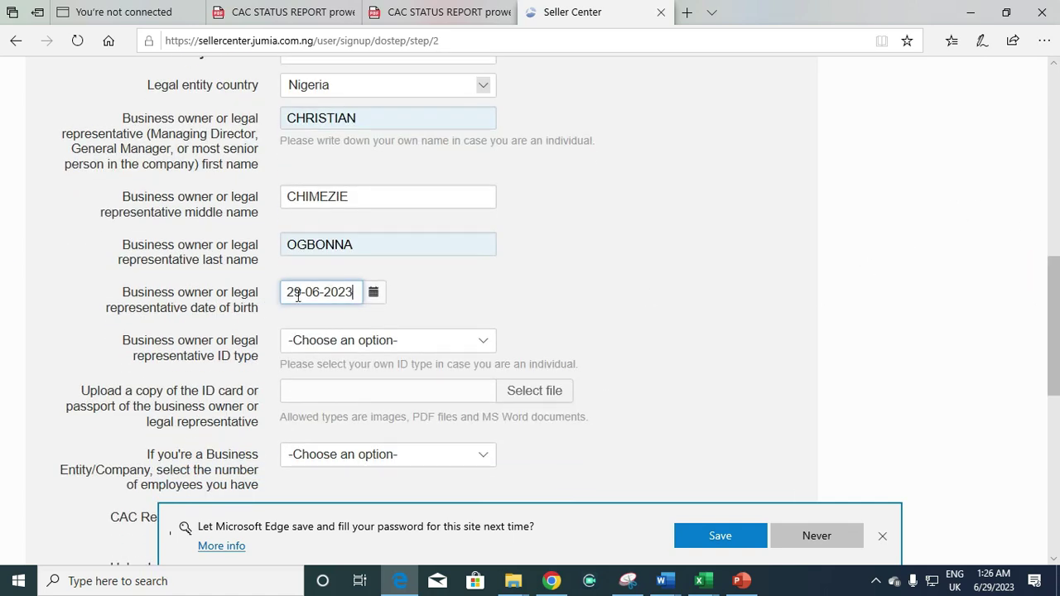
Set the owner's date of birth to a day in January 1998
key(BackSpace)
key(BackSpace)
key(BackSpace)
key(BackSpace)
text(1998)
click(321, 292)
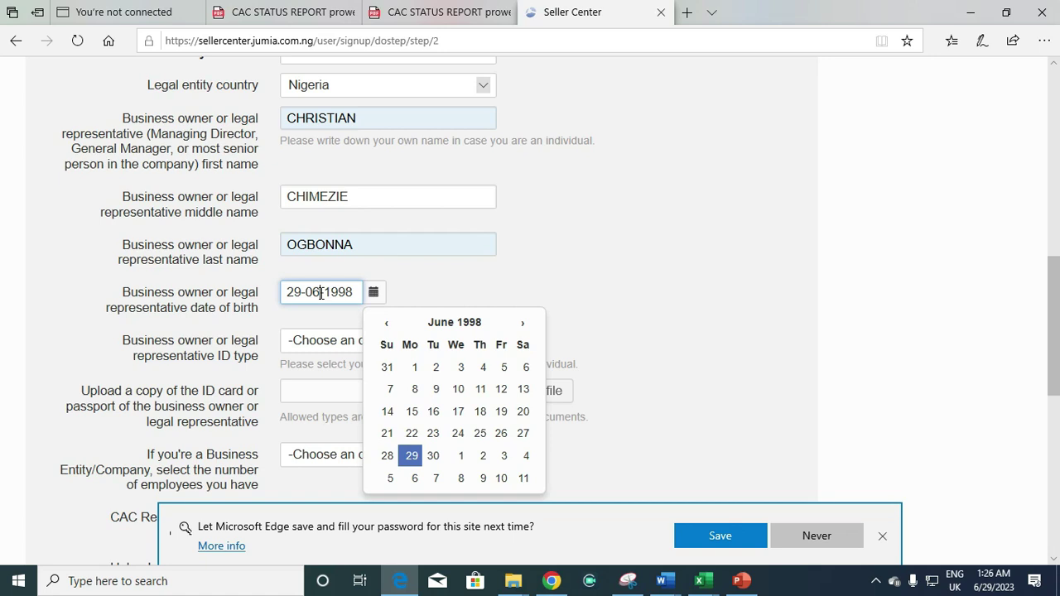
key(BackSpace)
text(1)
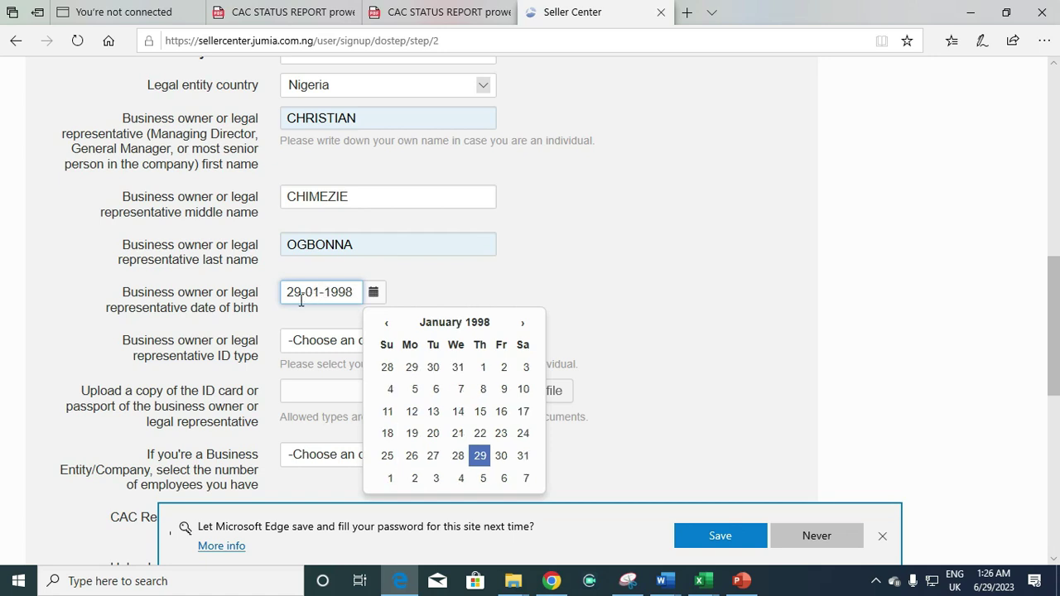
click(300, 297)
key(BackSpace)
key(BackSpace)
text(08)
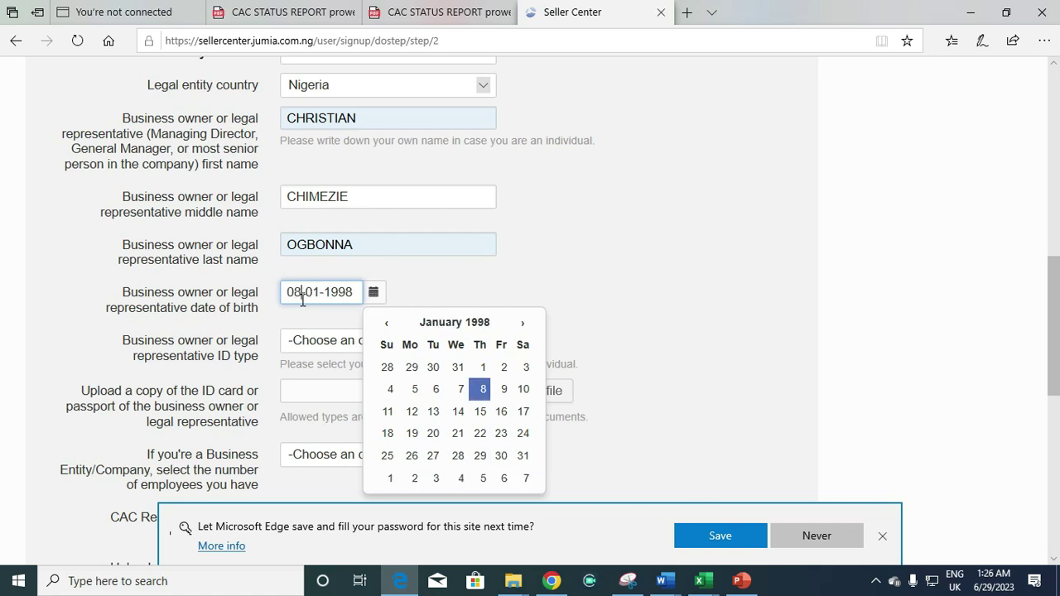
key(BackSpace)
text(6)
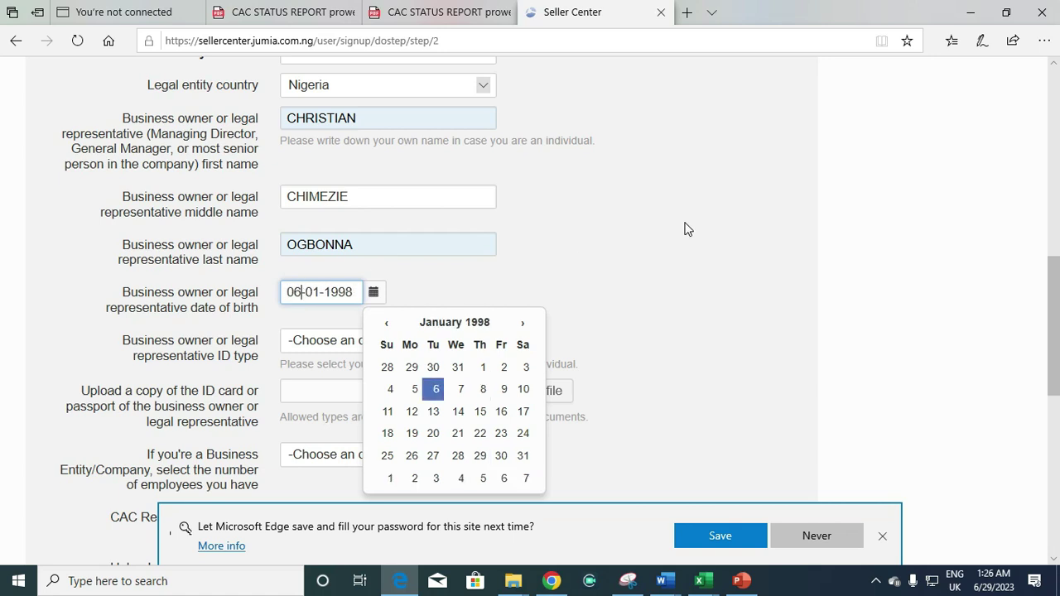
click(686, 226)
Bring up the screen recorder's control window from the system tray, then return to the browser
click(876, 581)
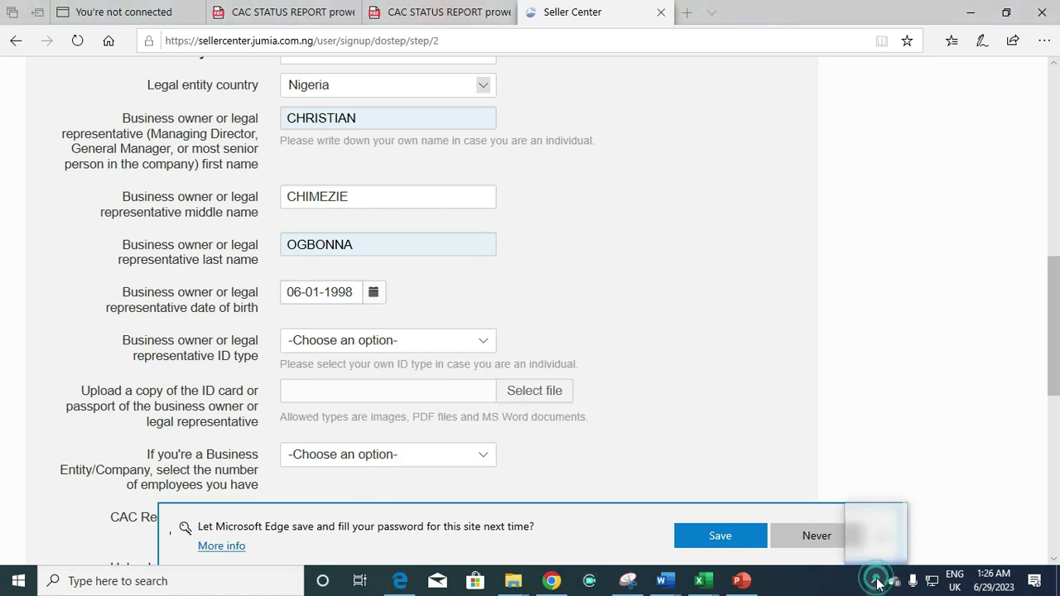
right_click(862, 551)
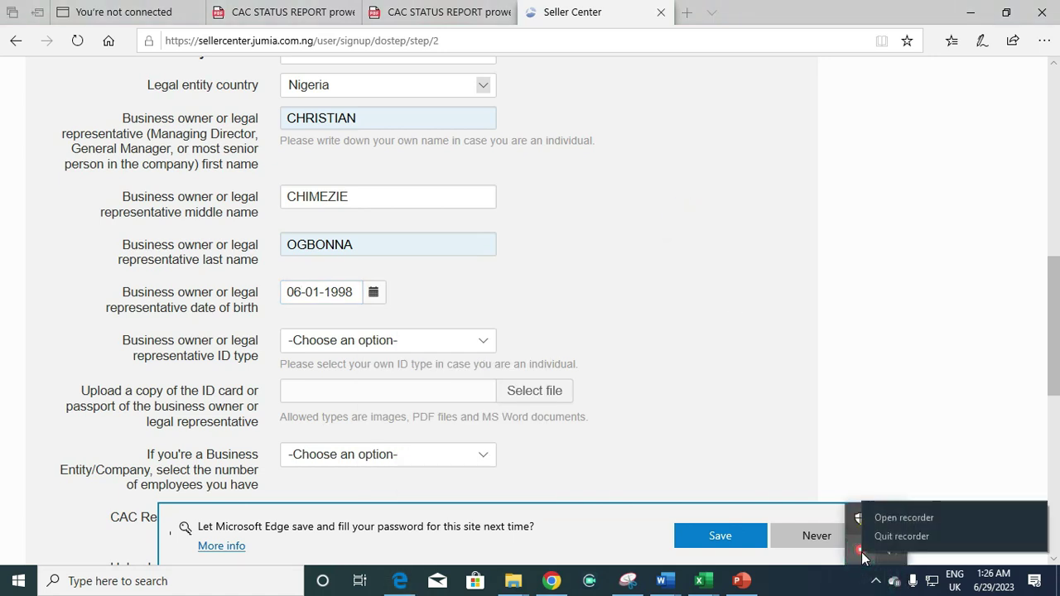
click(887, 515)
click(845, 377)
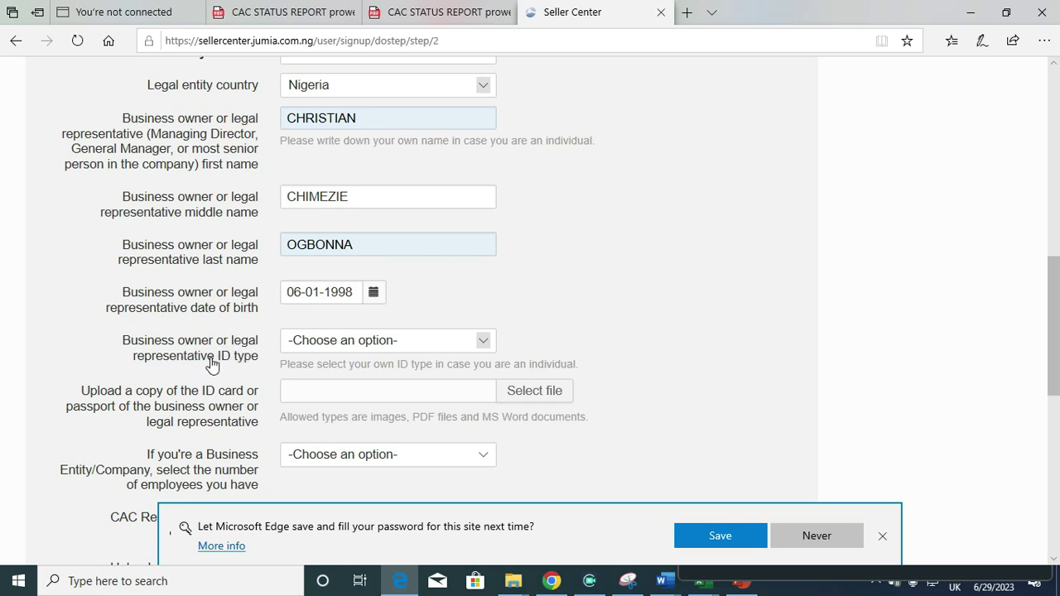
Set the owner ID type to National Identity Number Slip
click(334, 348)
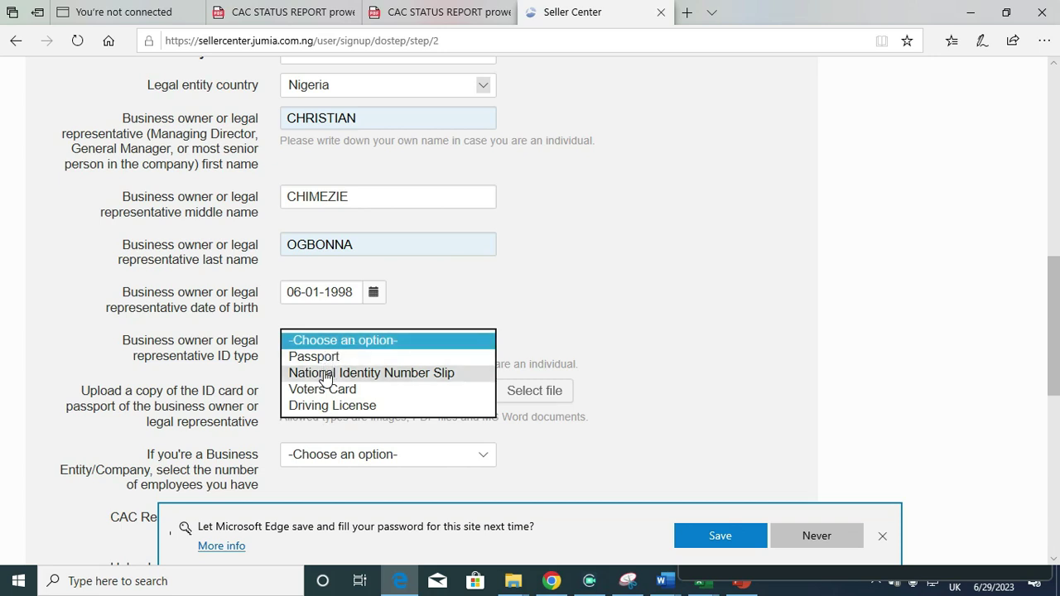
click(326, 374)
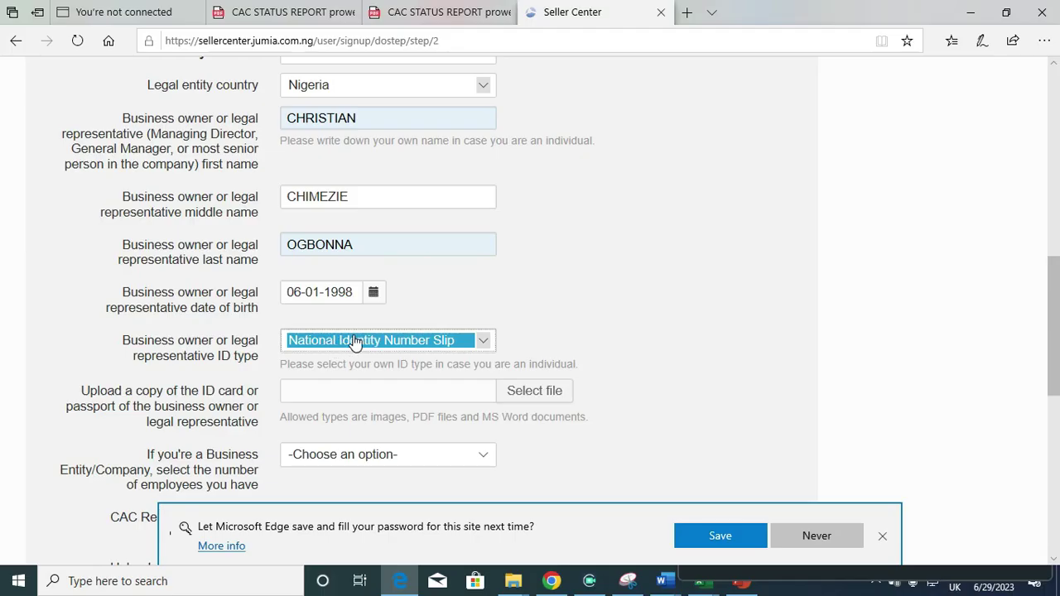
click(513, 396)
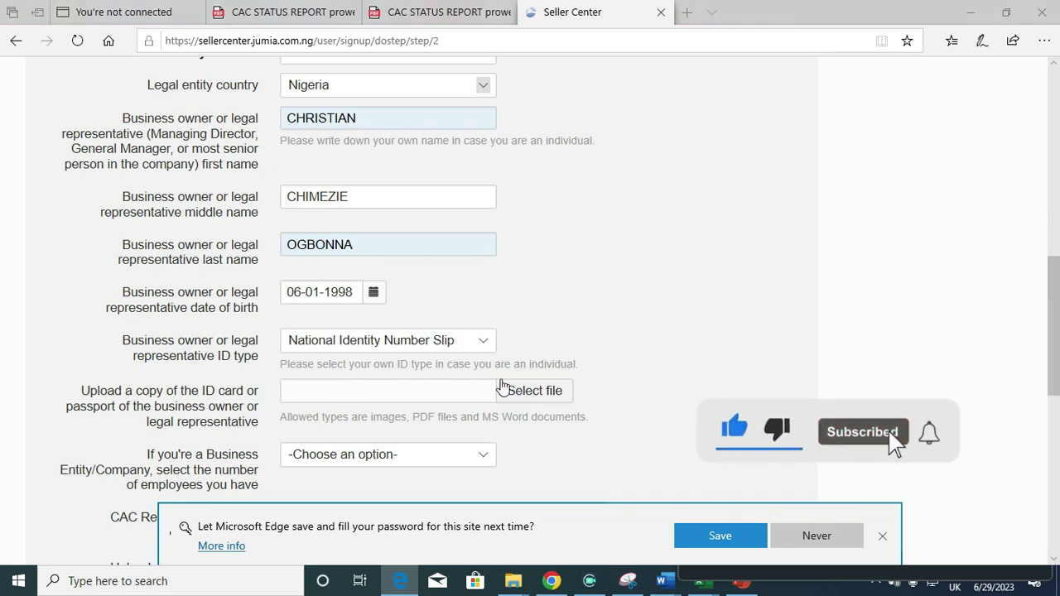
Upload the owner's national ID file from the Downloads folder
click(499, 393)
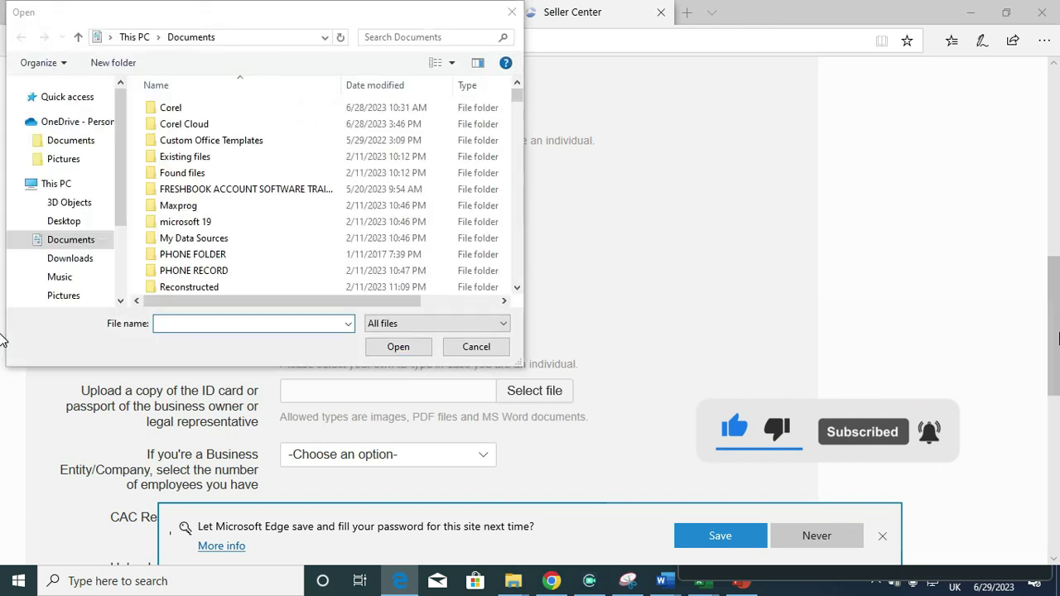
click(171, 323)
text(na)
click(83, 259)
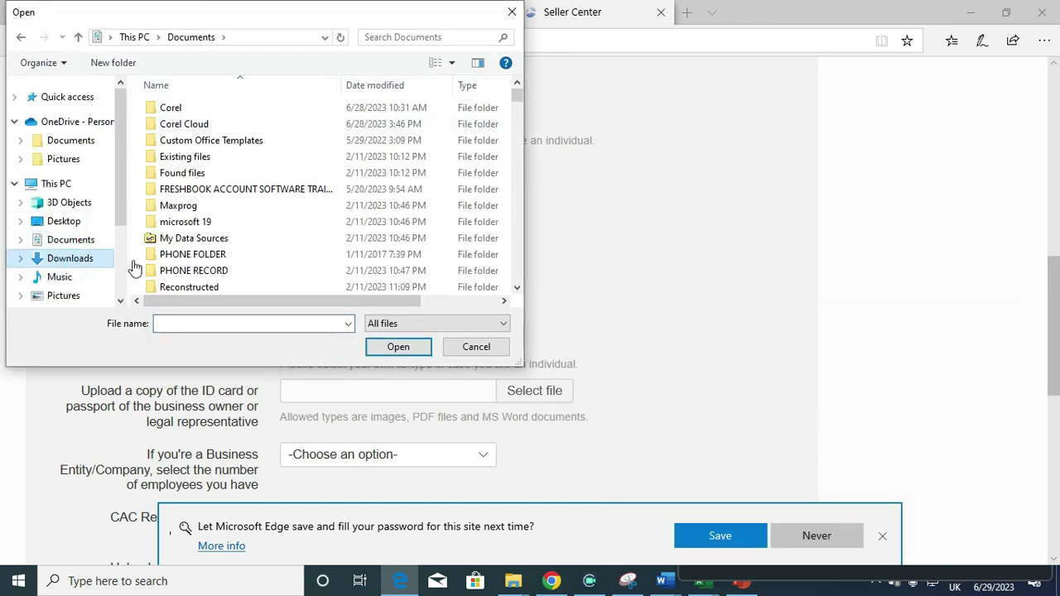
click(213, 328)
text(na)
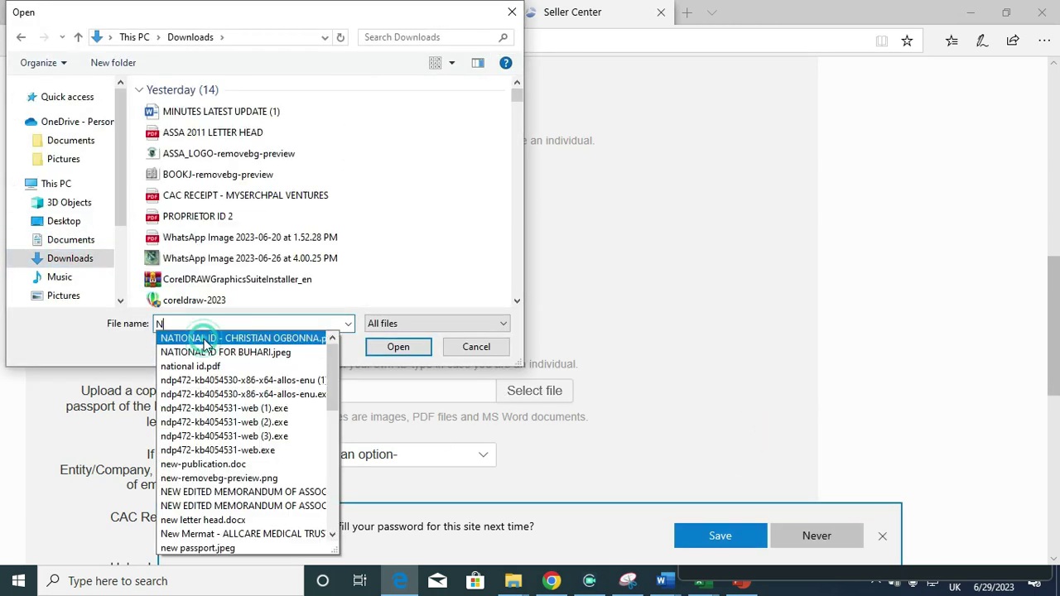
click(216, 340)
click(389, 345)
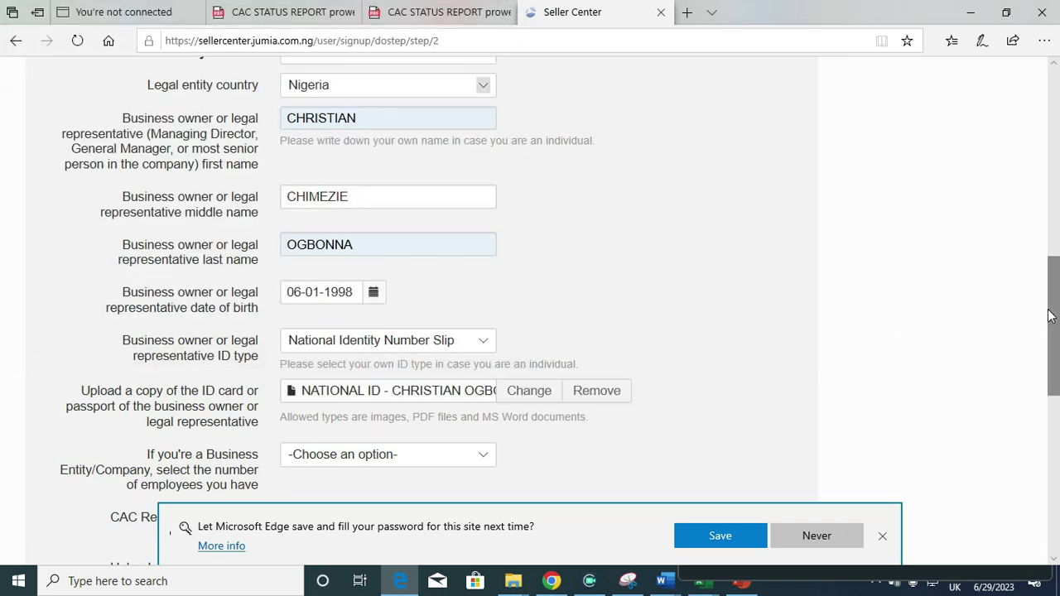
Set the number of employees to 1-3
drag(1050, 309, 1049, 362)
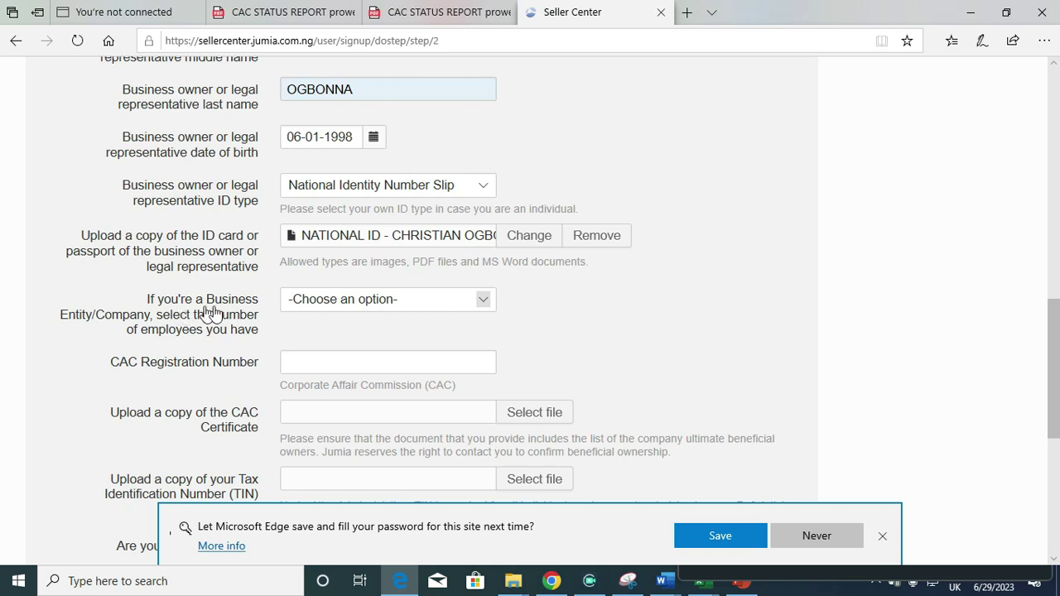
click(361, 301)
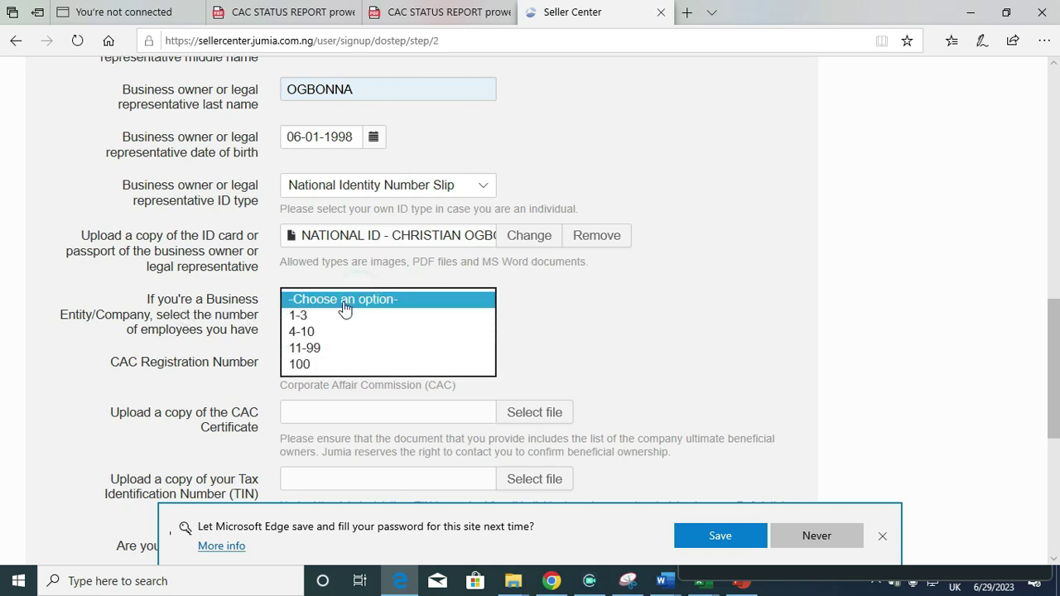
click(329, 316)
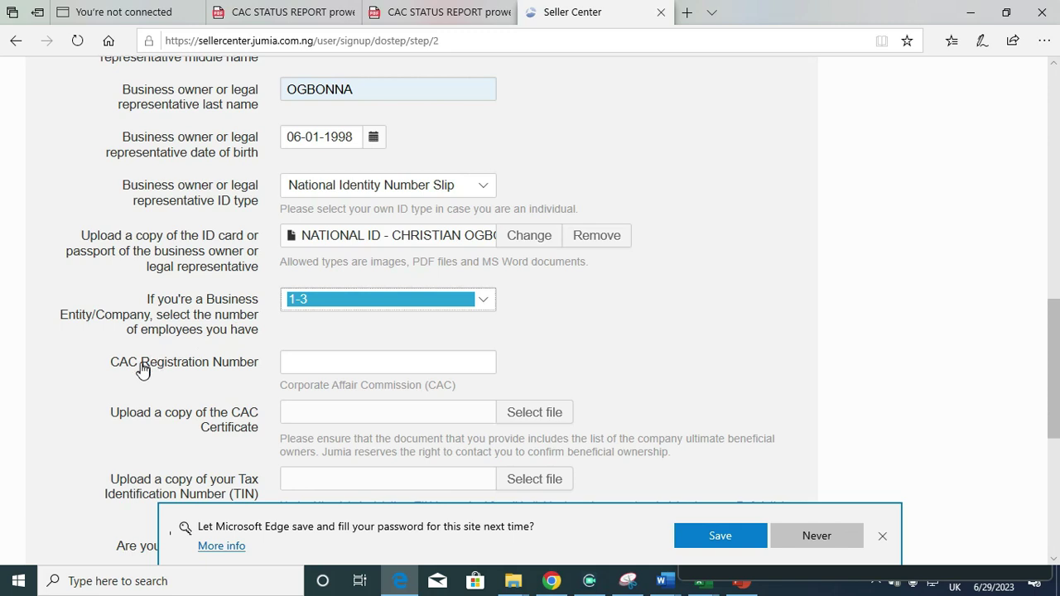
click(406, 7)
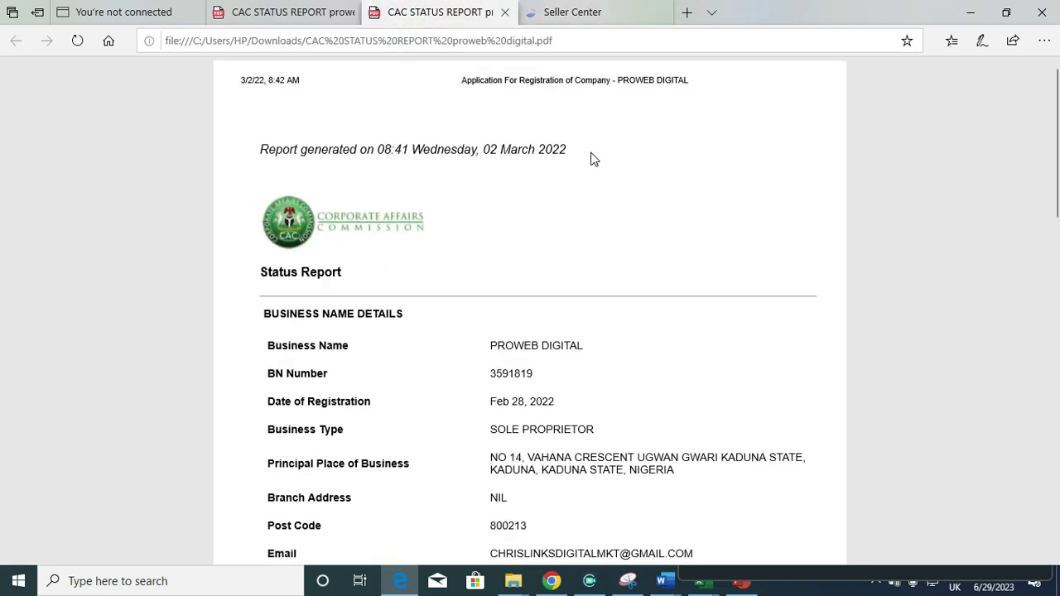
Select and copy the BN Number from PROWEB DIGITAL's CAC status report PDF
drag(534, 373, 470, 369)
click(534, 373)
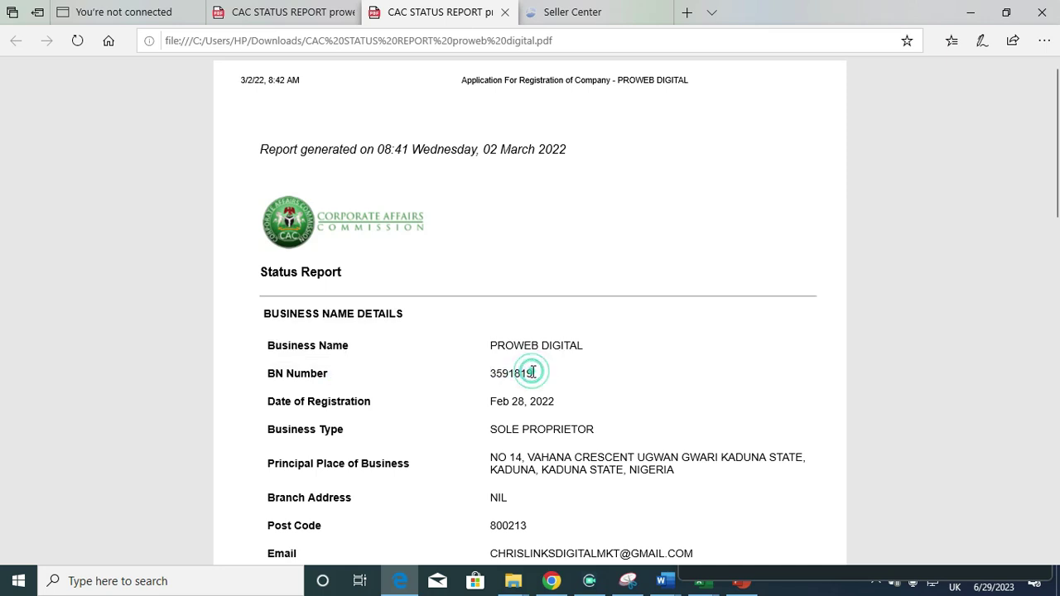
drag(534, 373, 496, 369)
key(ctrl+c)
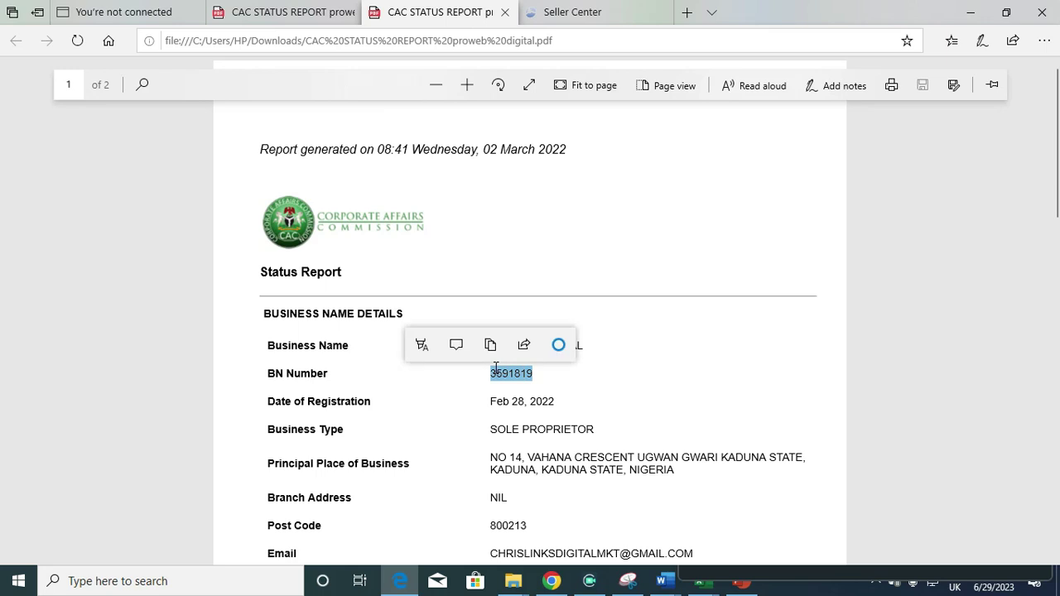
click(596, 10)
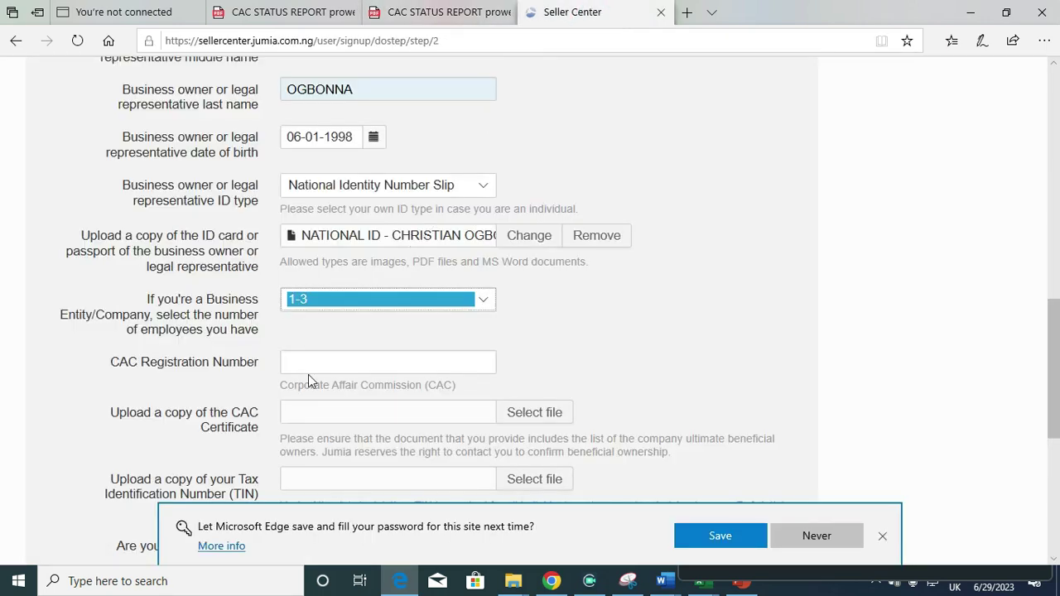
Paste the copied BN Number into CAC Registration Number
click(323, 359)
key(ctrl+v)
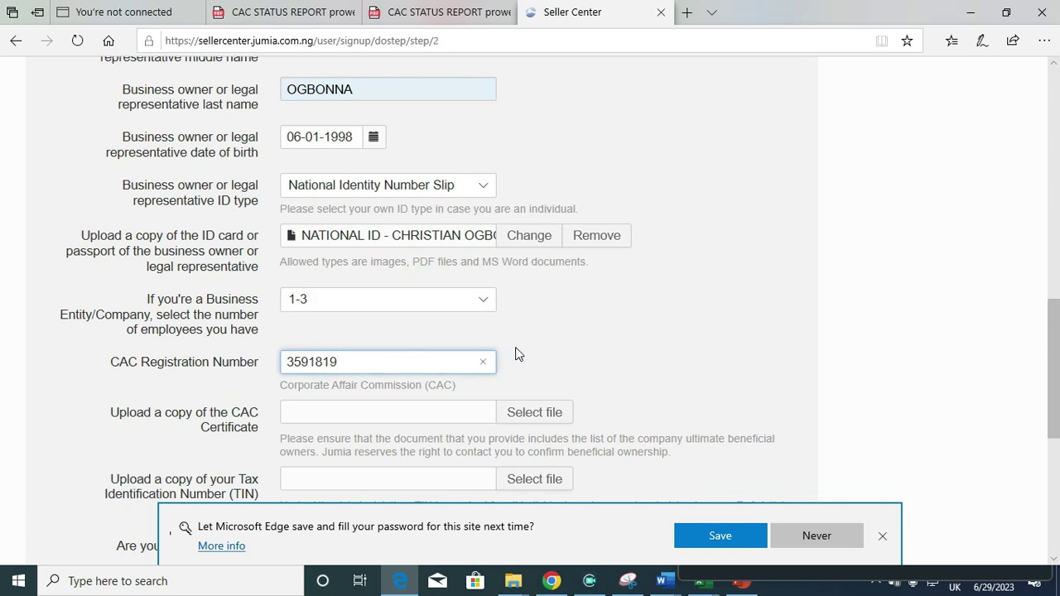
drag(1055, 323, 1057, 329)
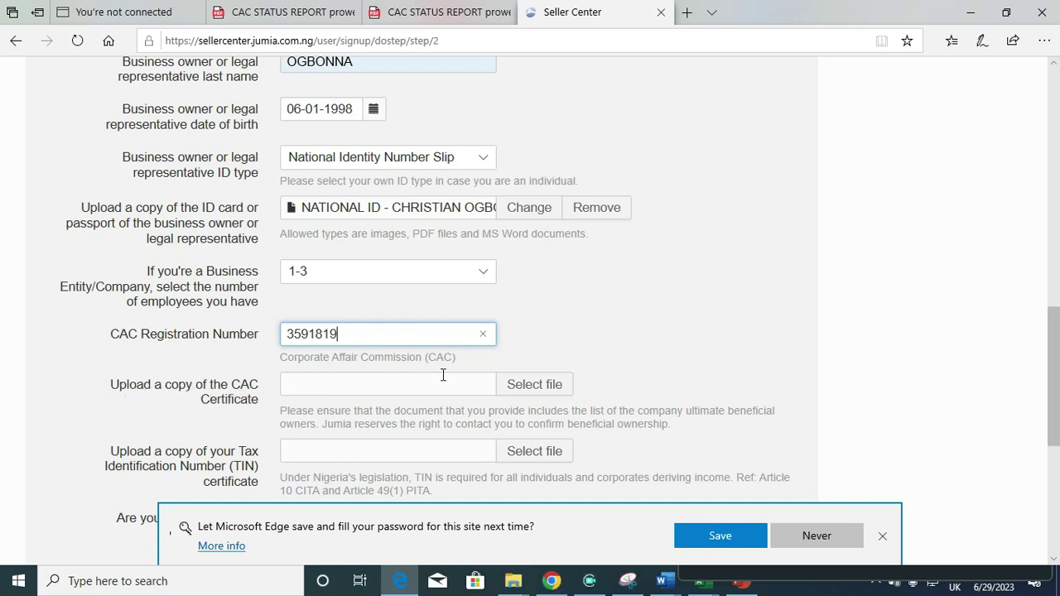
click(503, 382)
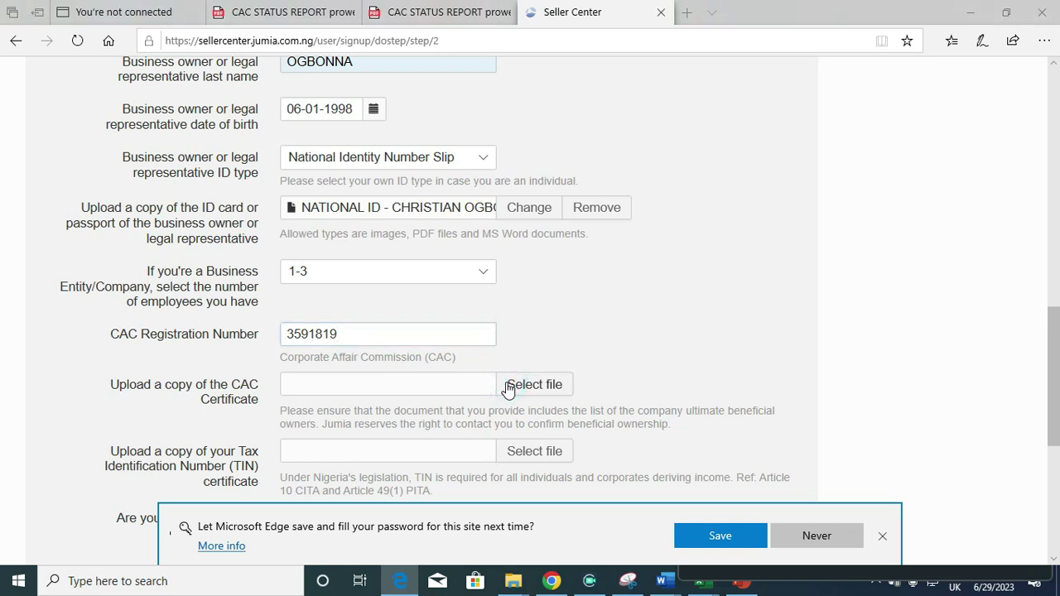
Attach PROWEB CAC CERT.PNG from Pictures as the CAC certificate
click(501, 383)
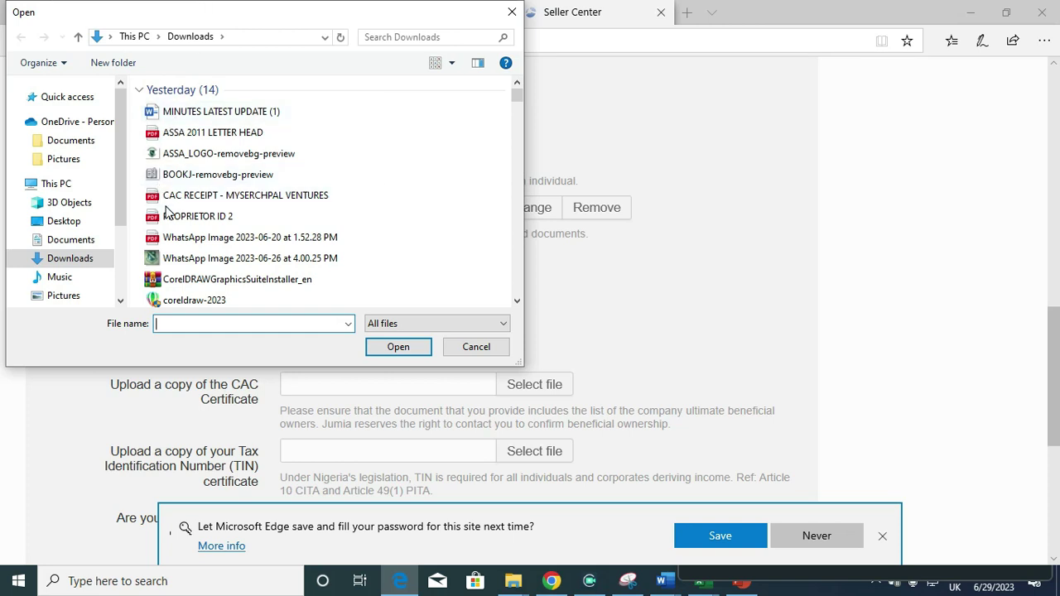
click(71, 301)
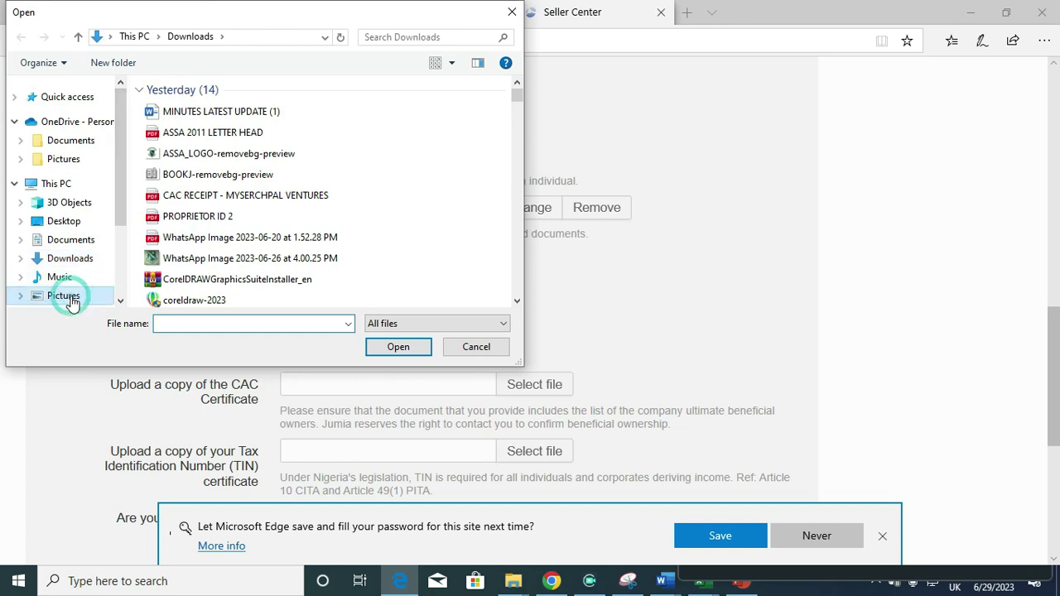
click(253, 323)
text(PRO)
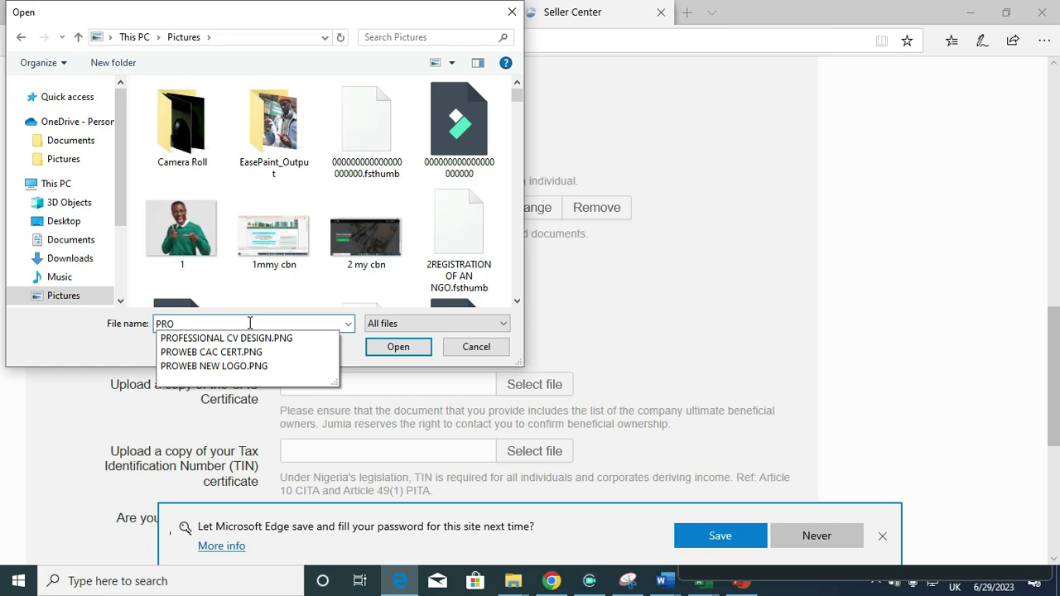
click(229, 354)
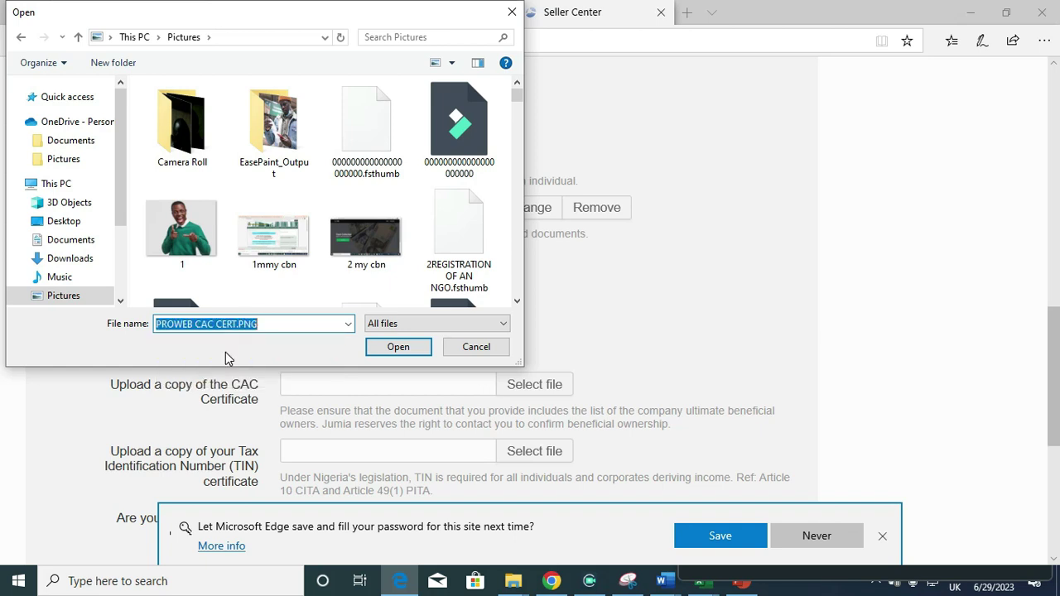
click(410, 353)
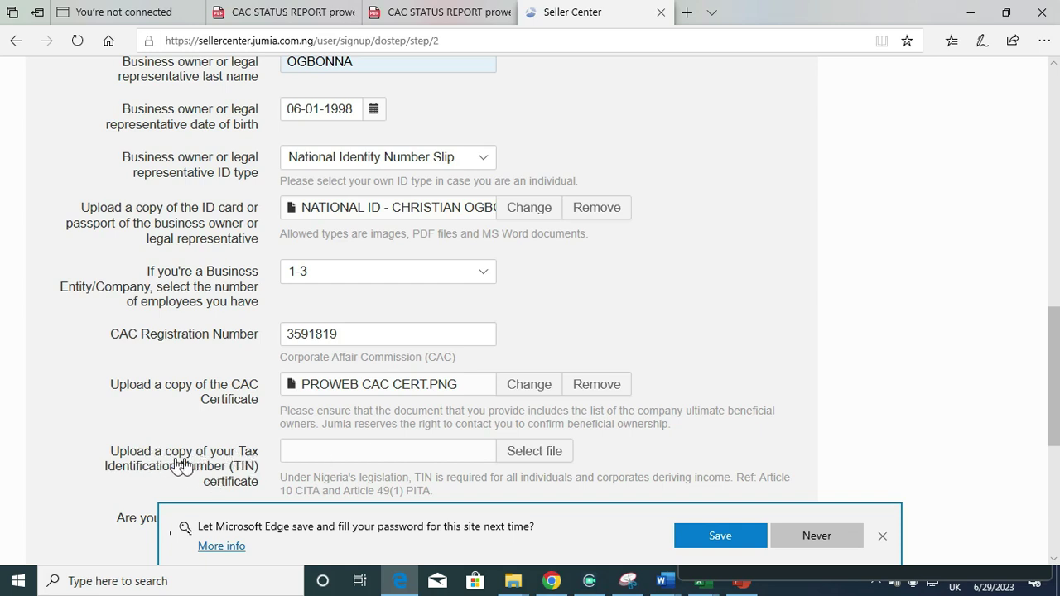
Answer No to 'Are you VAT registered?' and submit the business information form
scroll(149, 344, down, 2)
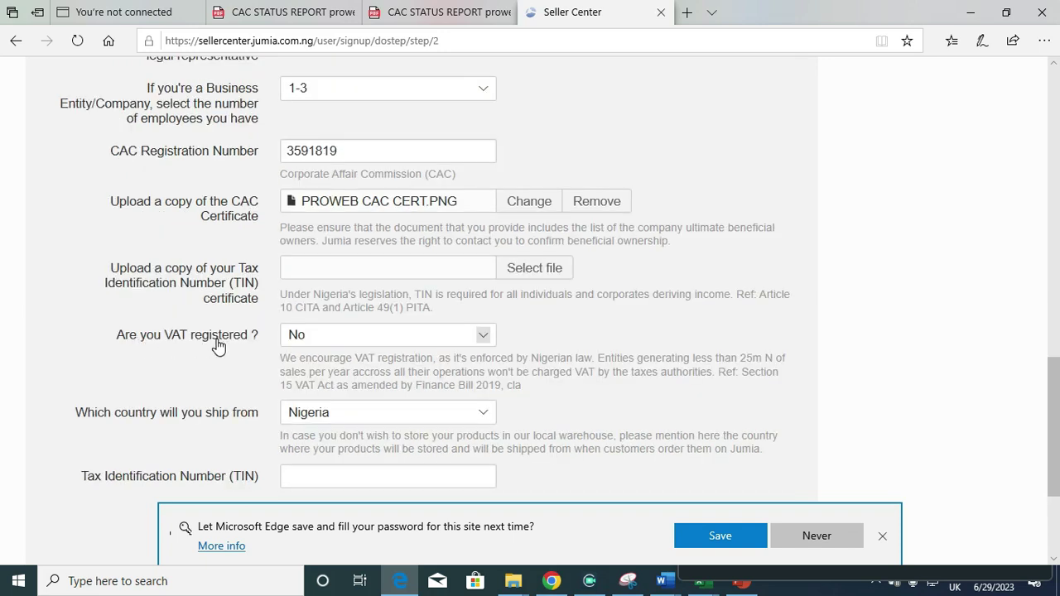
click(367, 338)
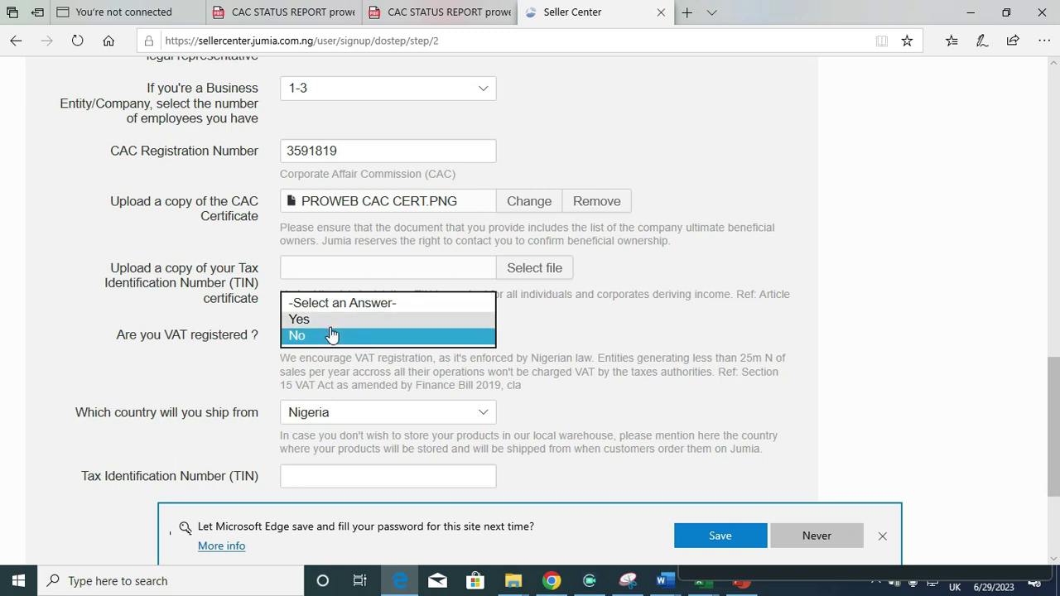
click(319, 339)
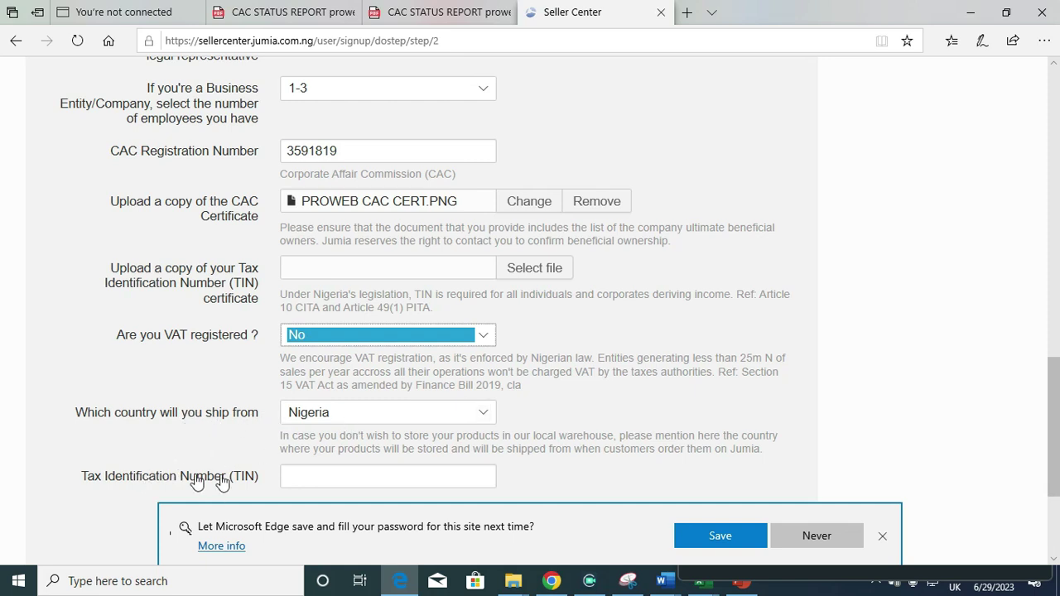
click(299, 482)
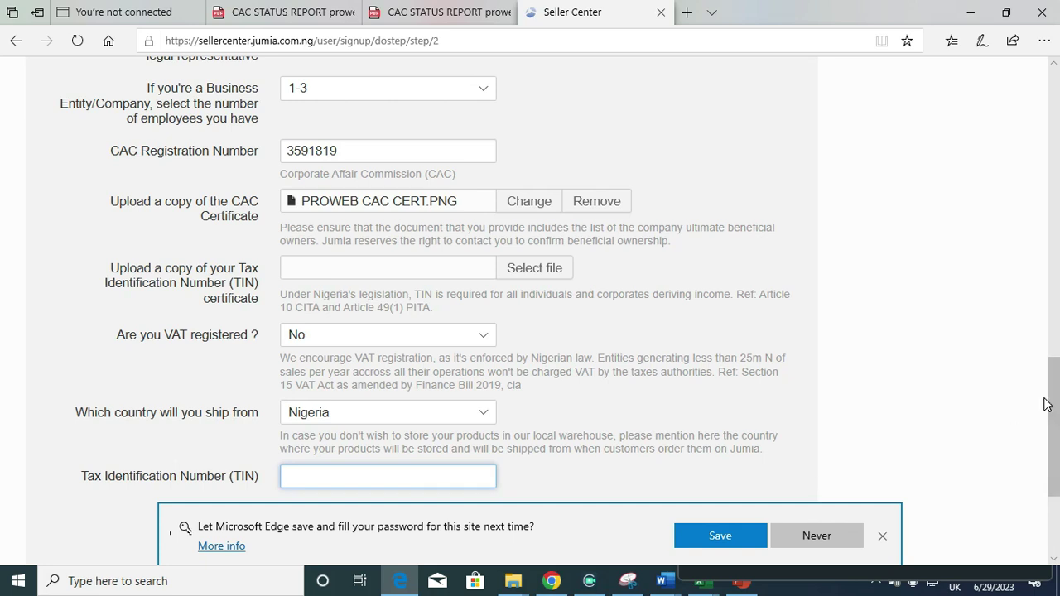
scroll(1056, 403, down, 2)
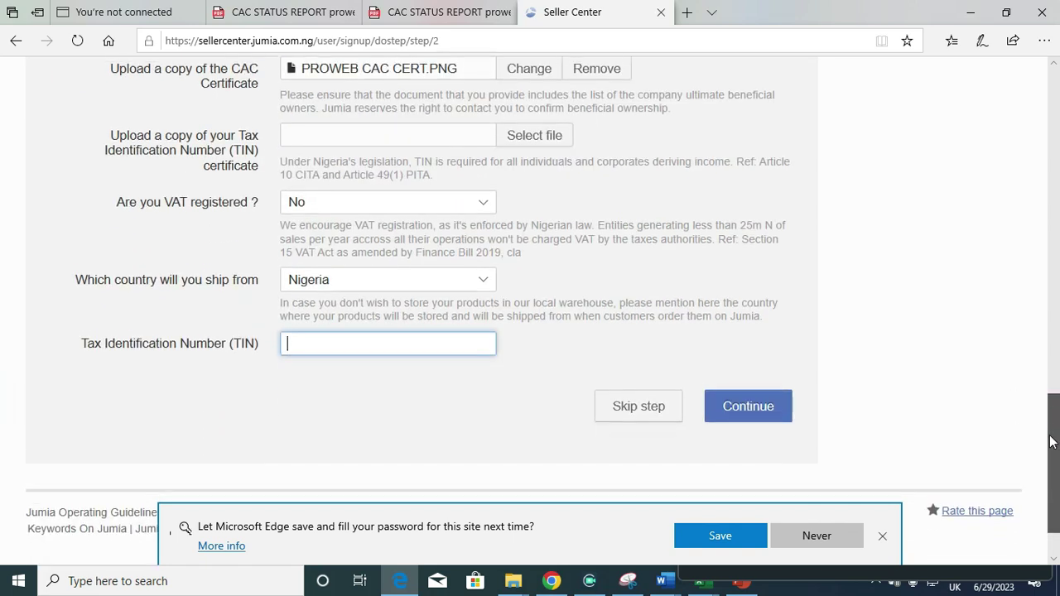
click(738, 402)
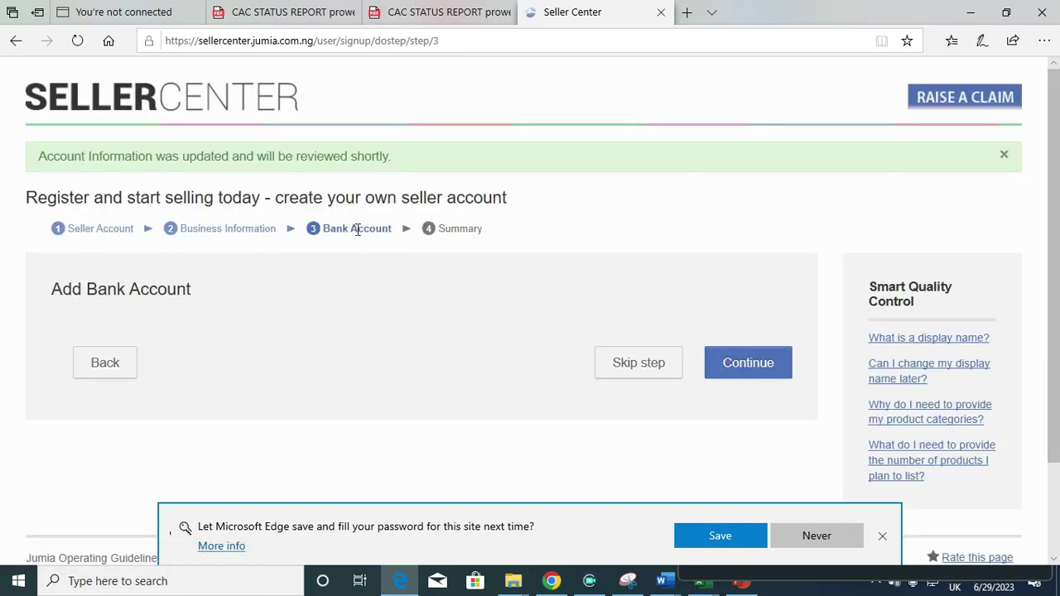
Skip the Add Bank Account step to reach the Summary
scroll(476, 278, down, 1)
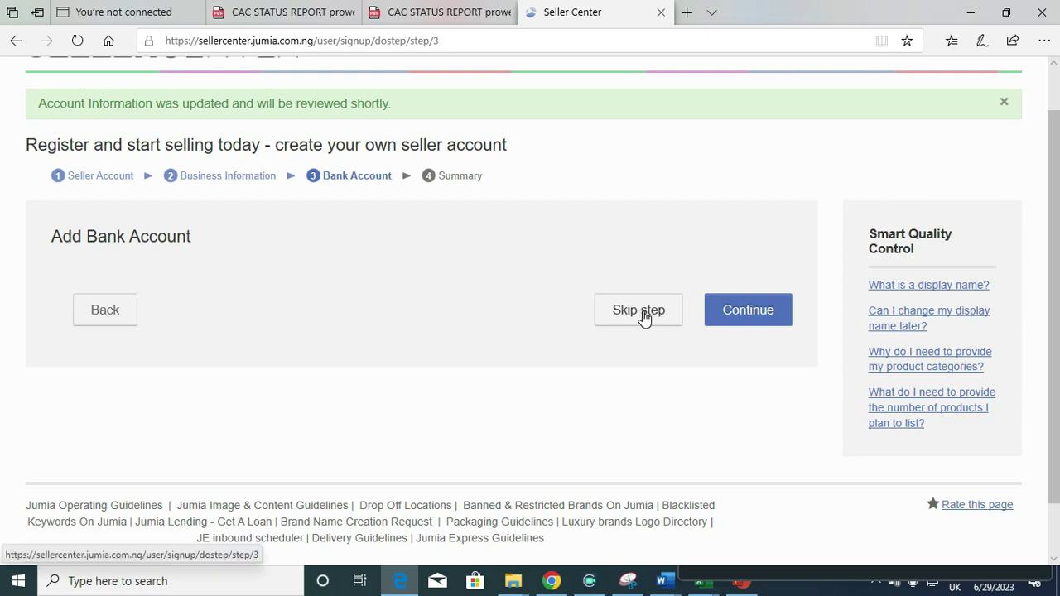
click(752, 313)
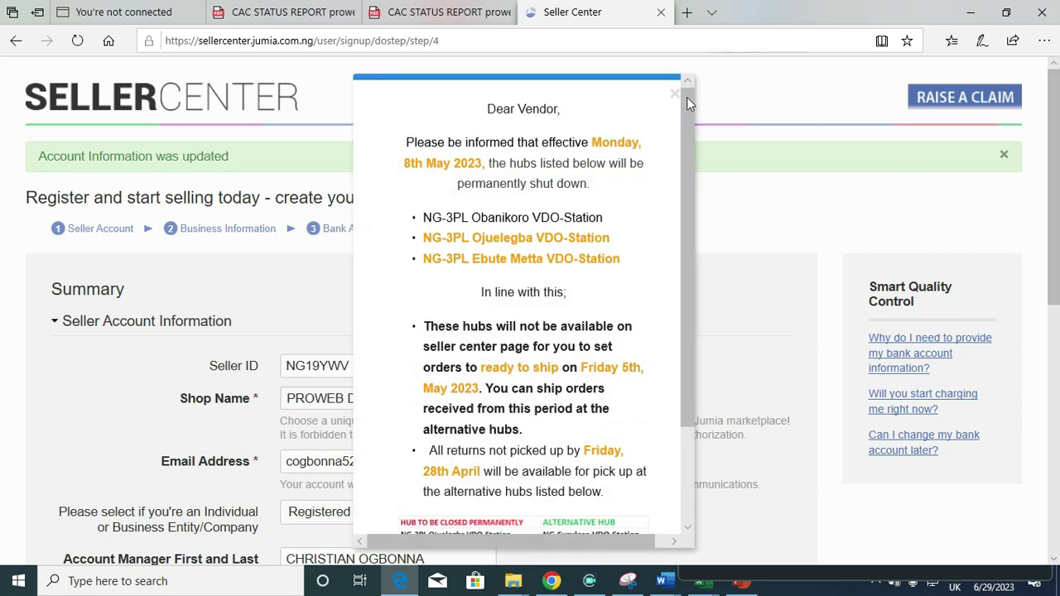
Close the Dear Vendor notice, review the Summary, and click Start Selling
click(673, 95)
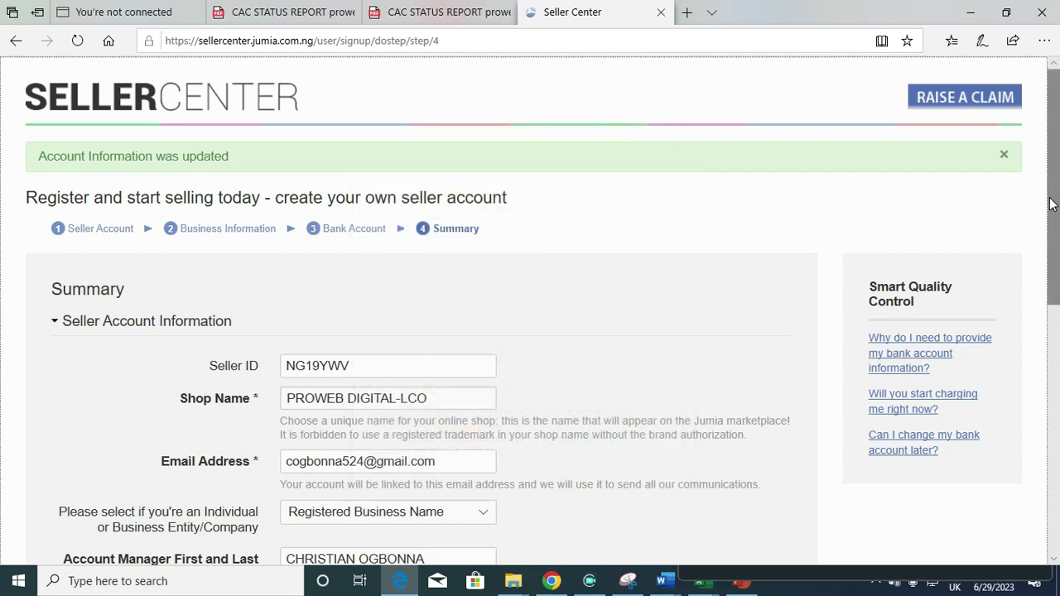
drag(1050, 193, 1042, 253)
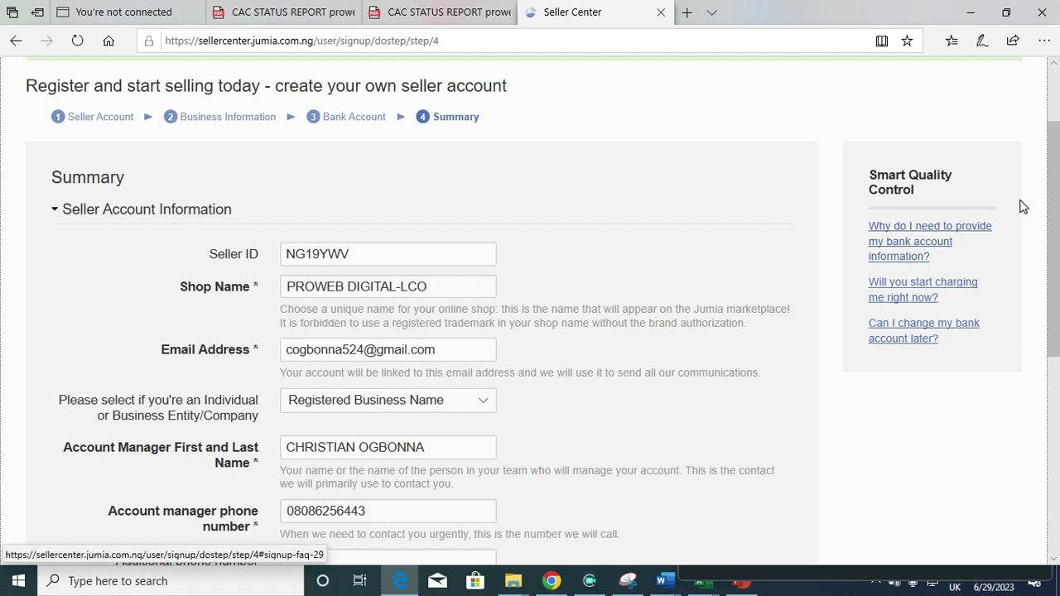
drag(1054, 203, 1058, 331)
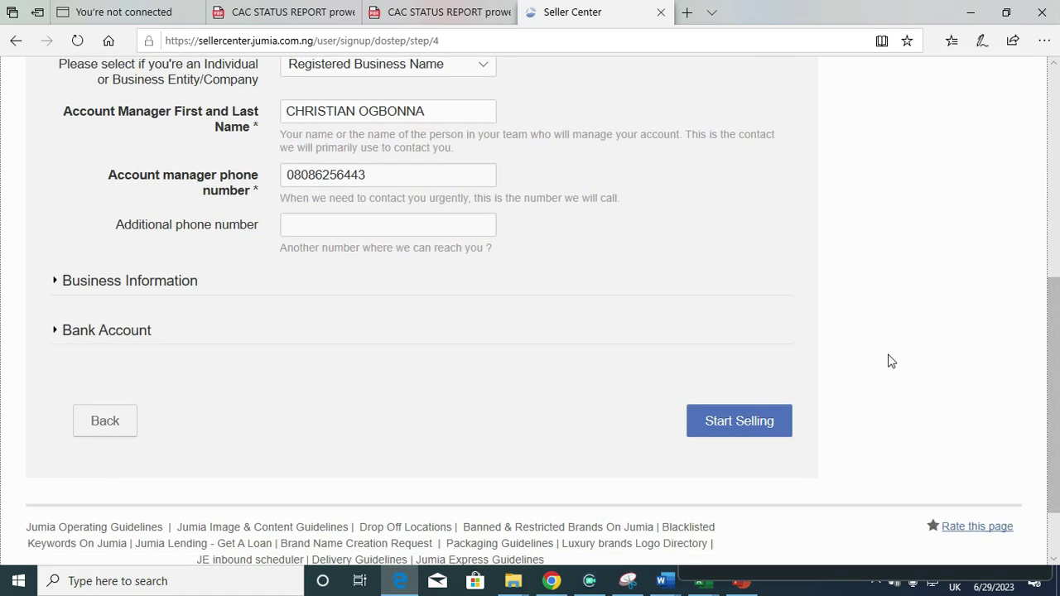
click(733, 424)
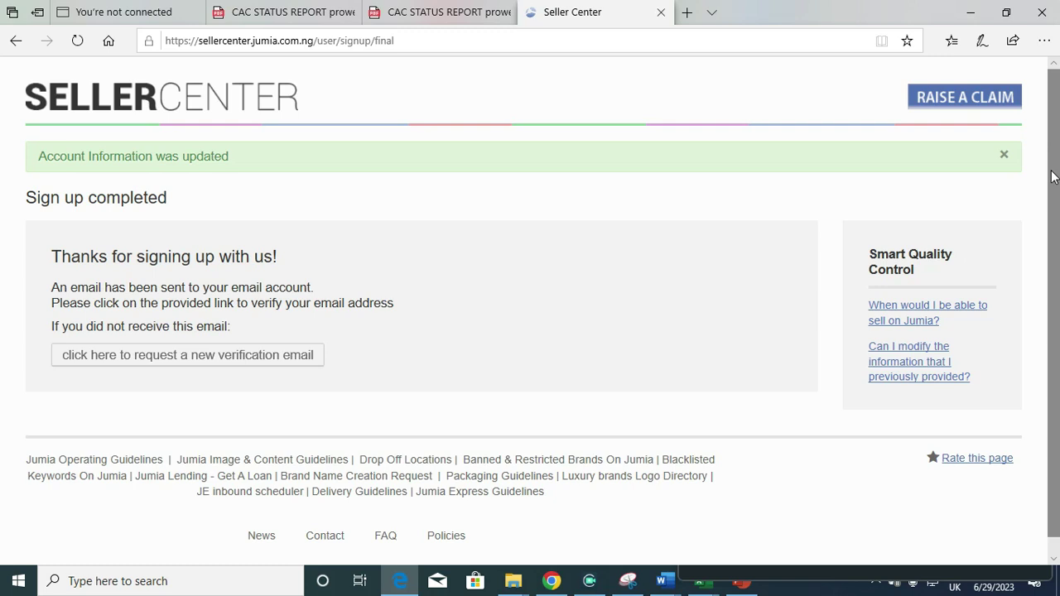
Go to the Seller Center login page from the address bar
scroll(1054, 190, down, 1)
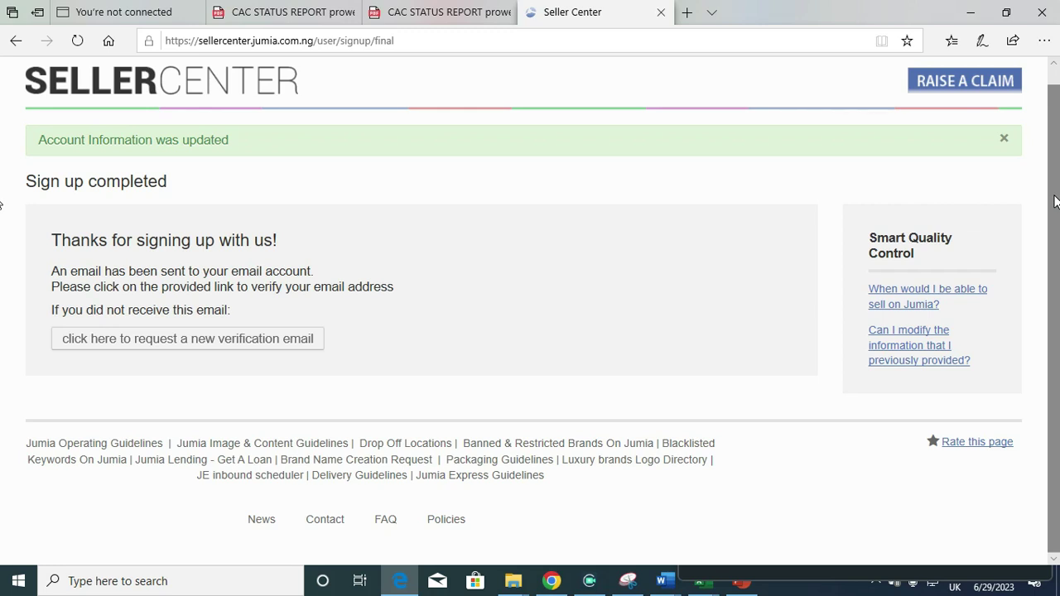
click(334, 38)
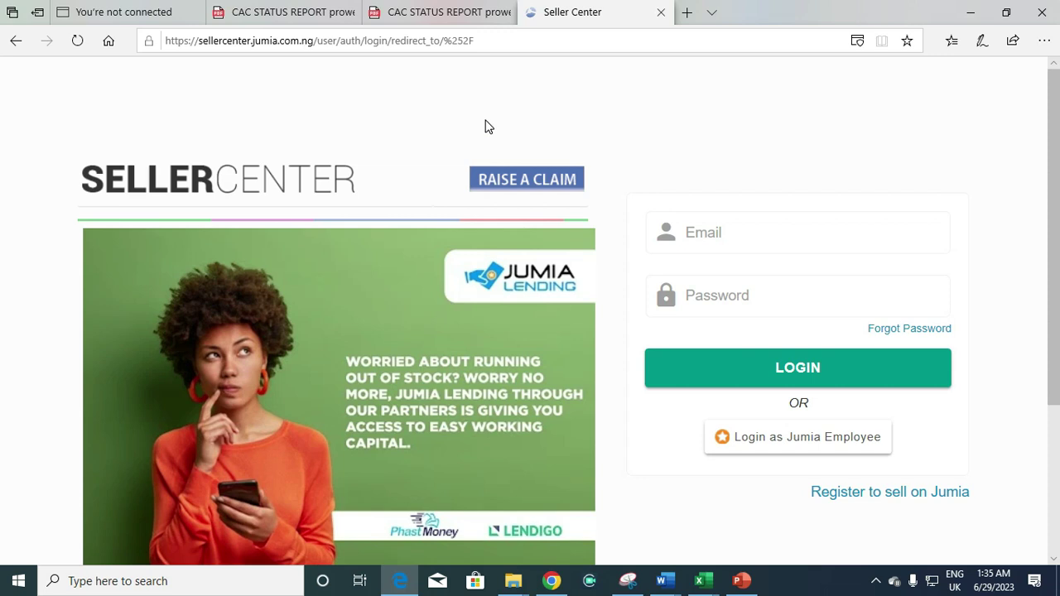
Enter the account e-mail address and the account password on the login form
click(706, 229)
click(706, 232)
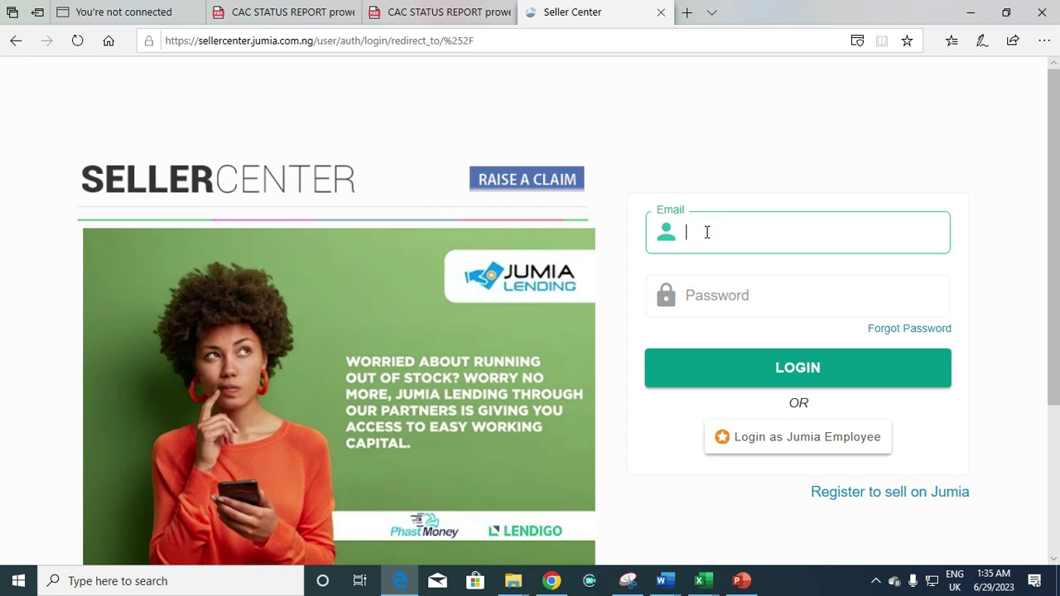
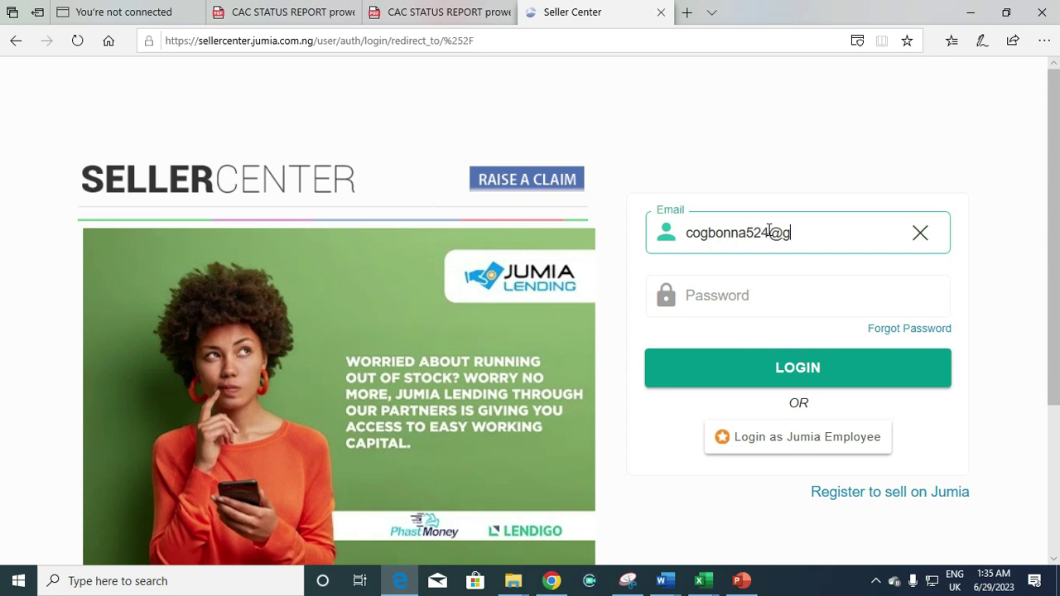
click(745, 290)
text(******)
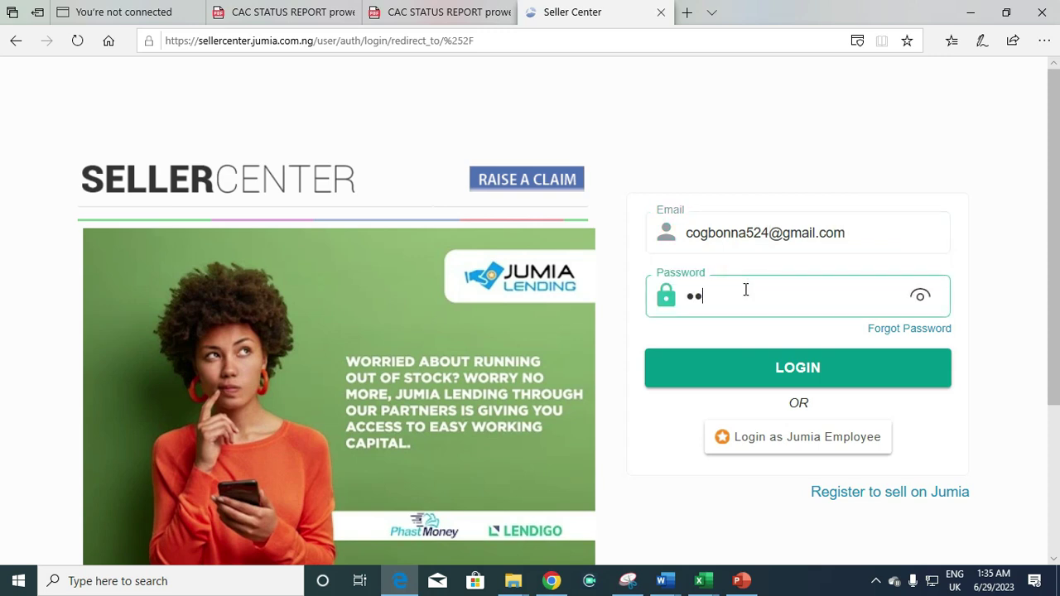
text(******)
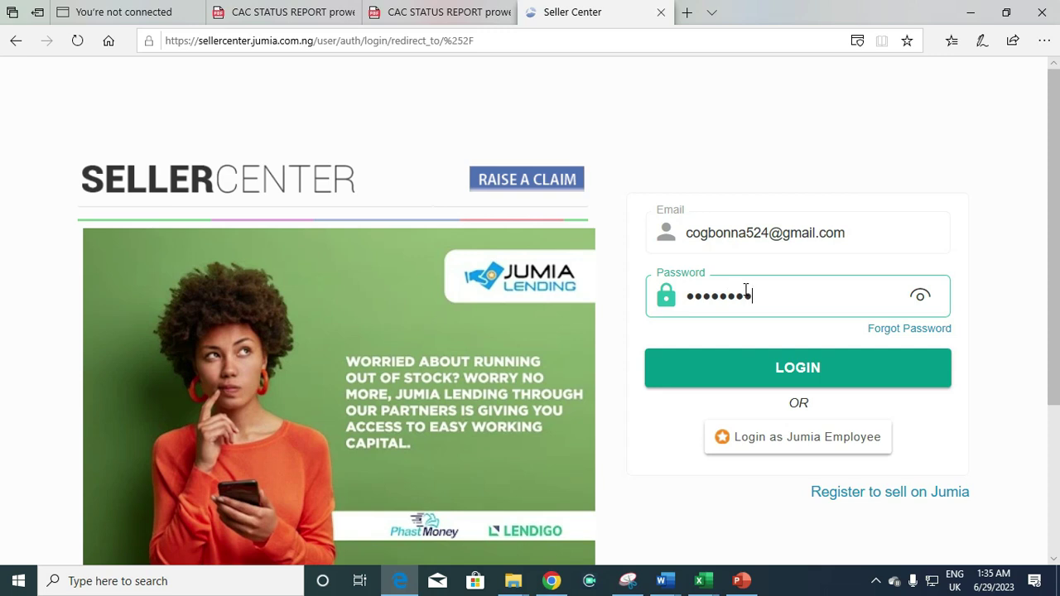